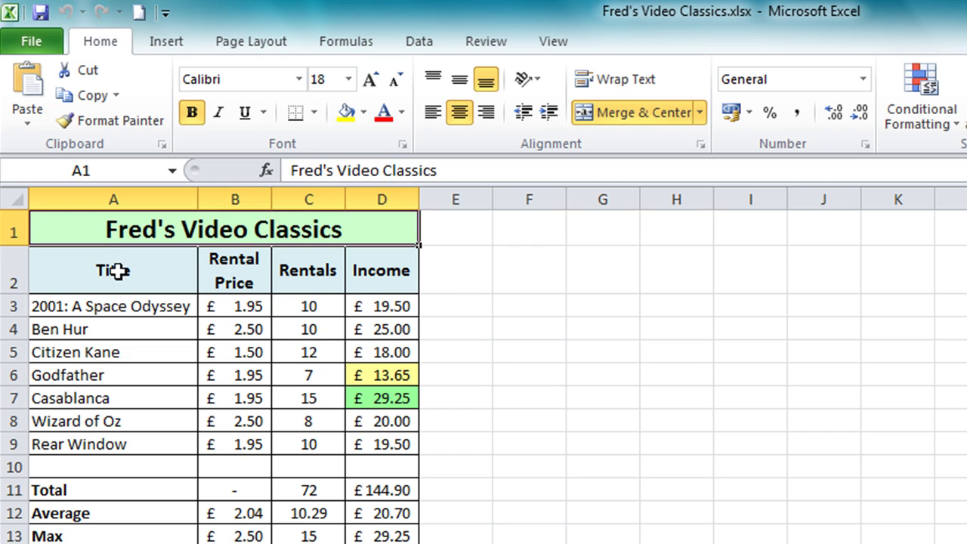
Step: Insert a 2-D clustered column chart from A2:A9 and C2:C9 and place it beside the table
left_click_drag(117, 270, 99, 438)
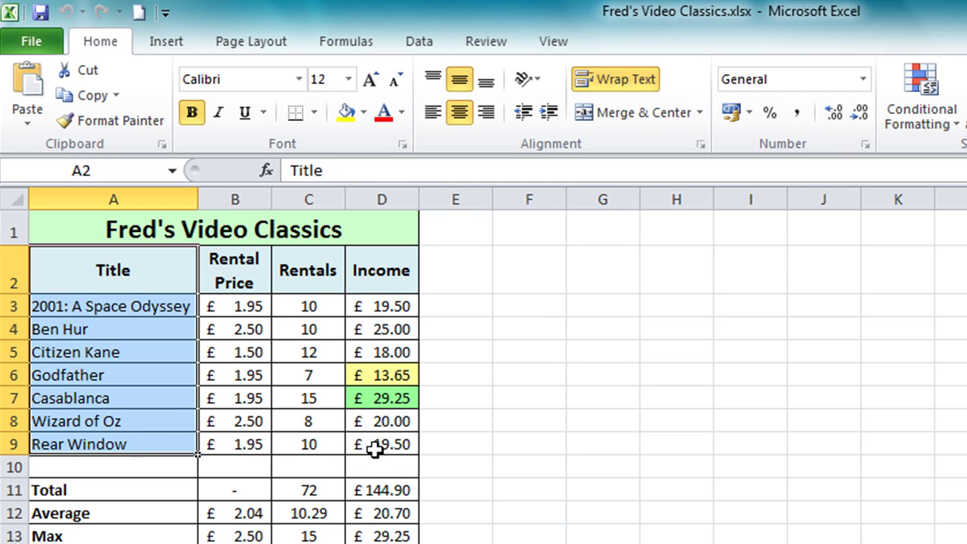
left_click(316, 275, "ctrl")
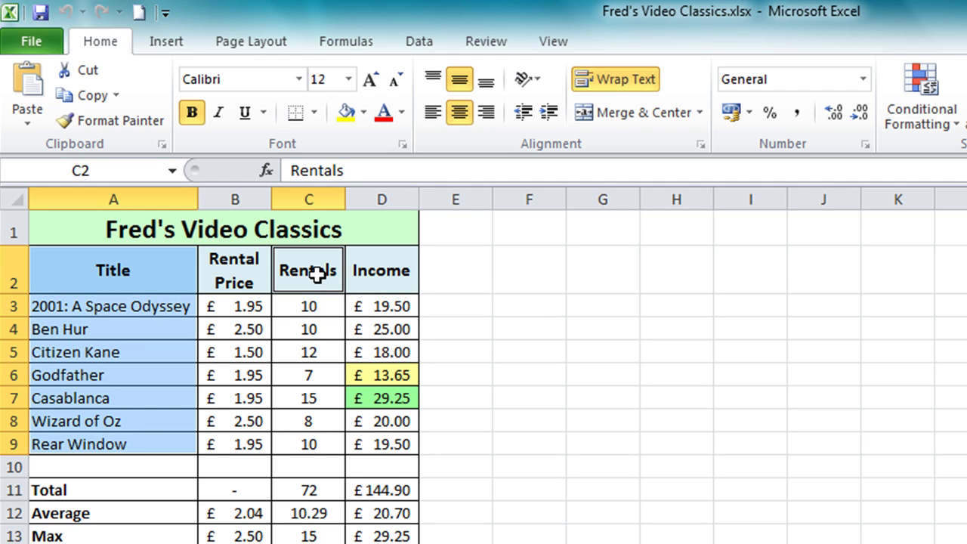
left_click_drag(316, 275, 322, 441)
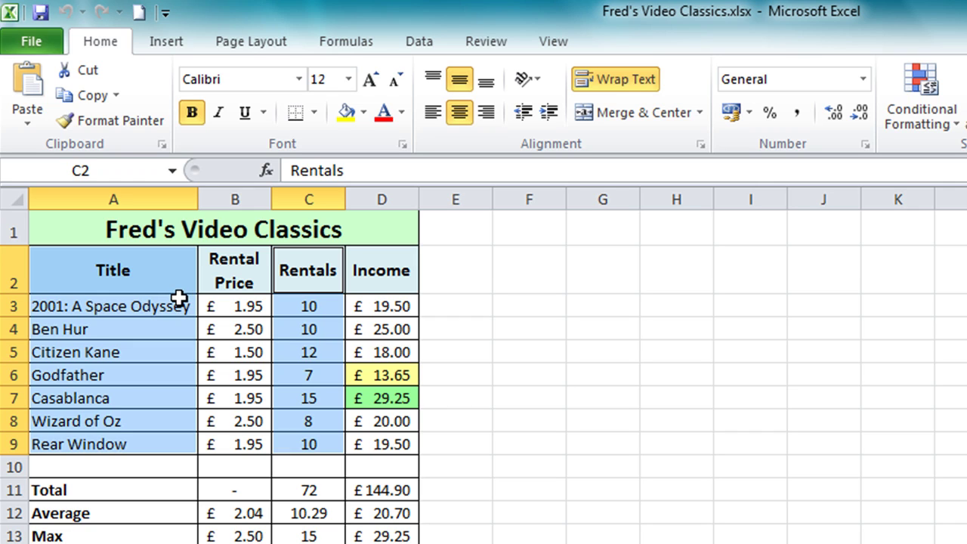
left_click(168, 45)
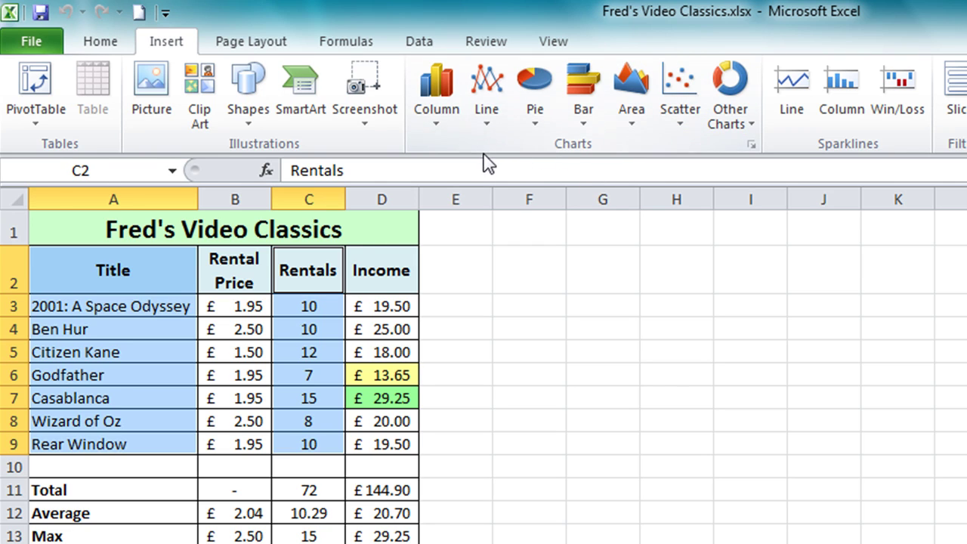
left_click(433, 114)
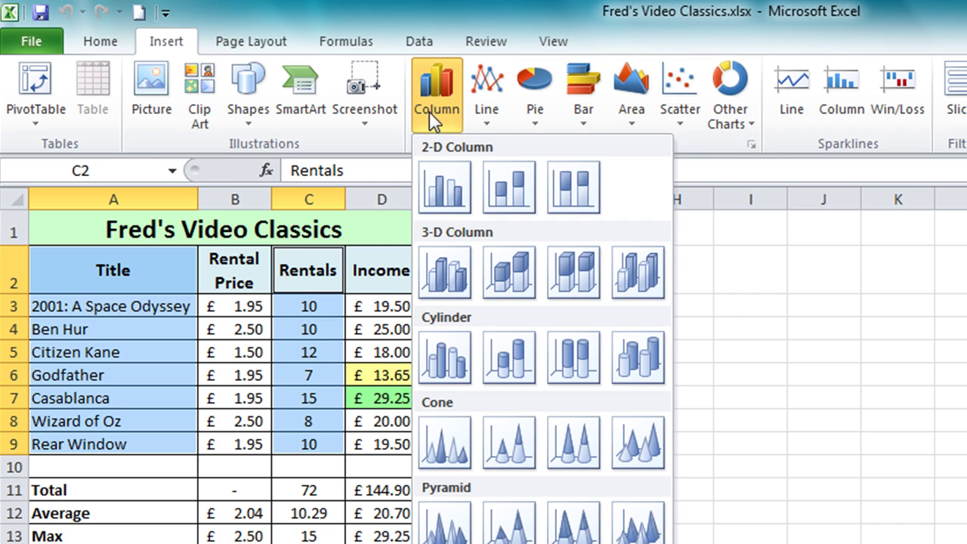
left_click(451, 186)
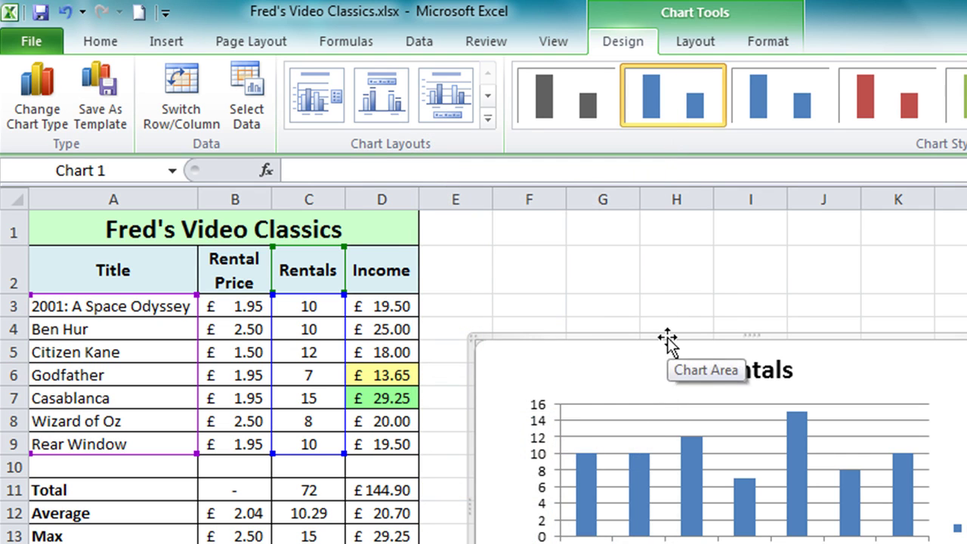
left_click_drag(667, 340, 603, 246)
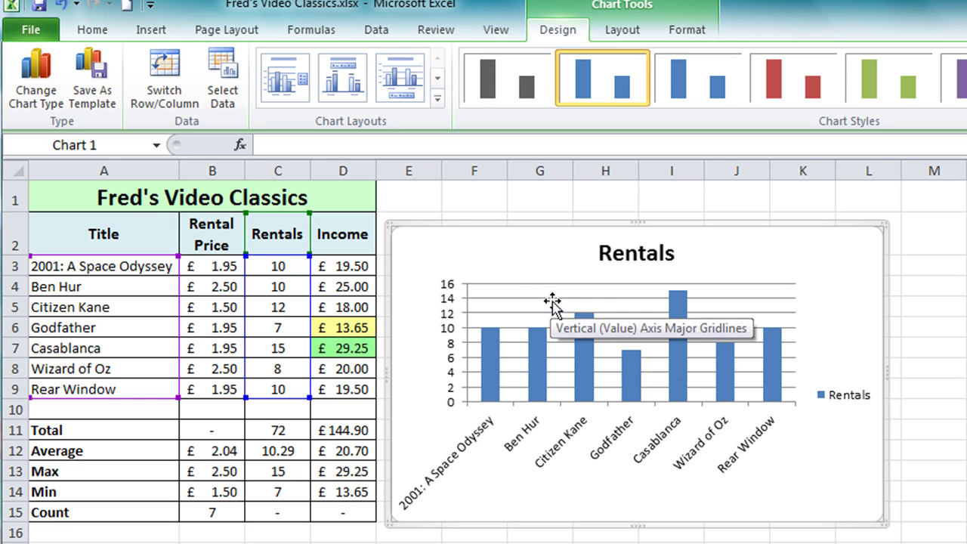
mouse_move(578, 338)
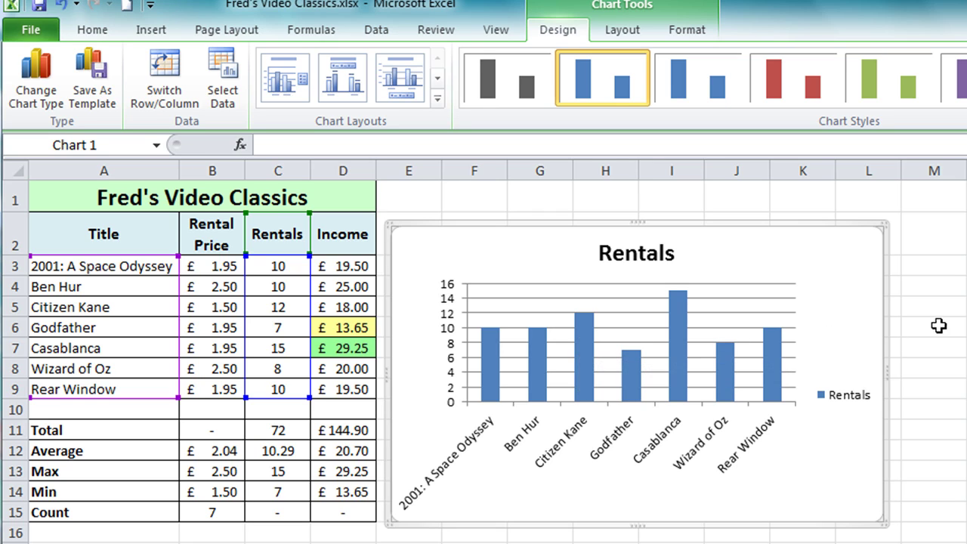
left_click(965, 234)
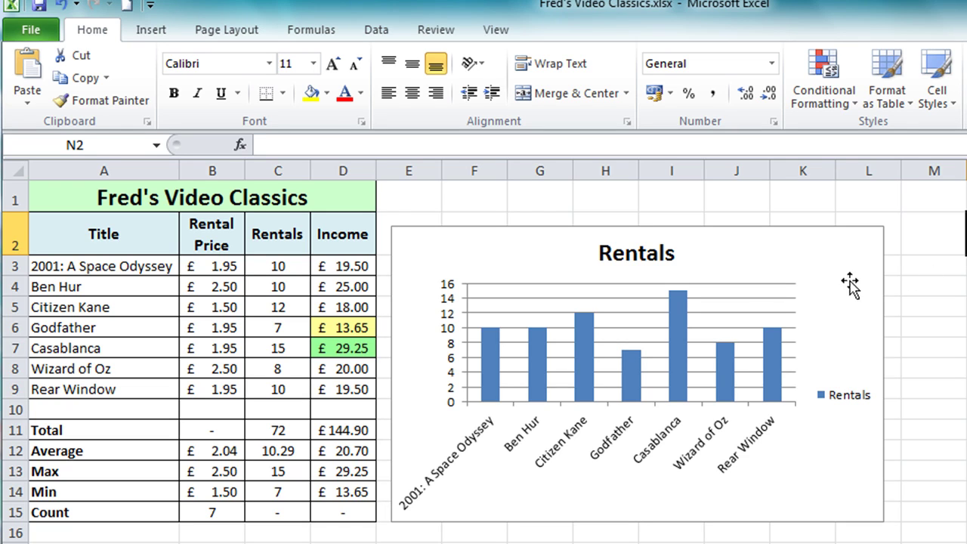
left_click(638, 361)
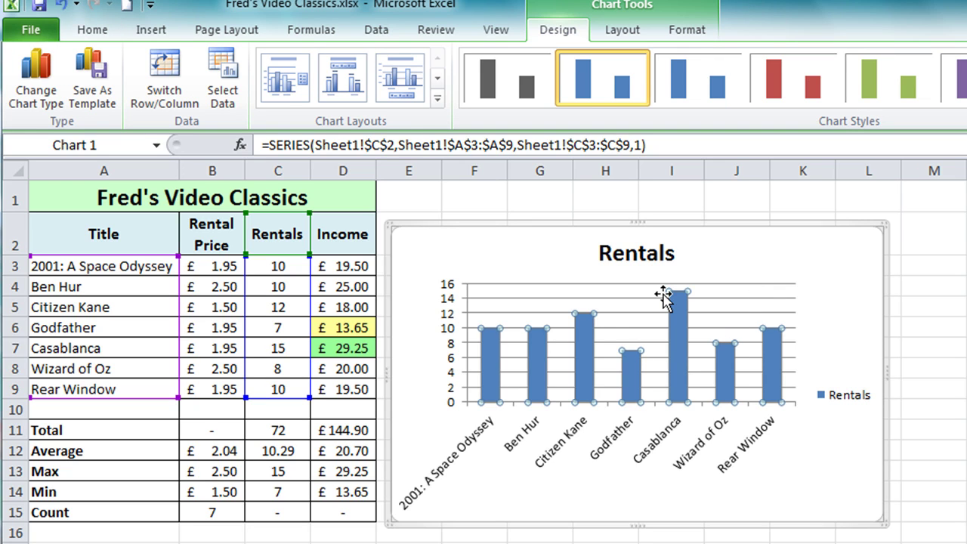
left_click(627, 328)
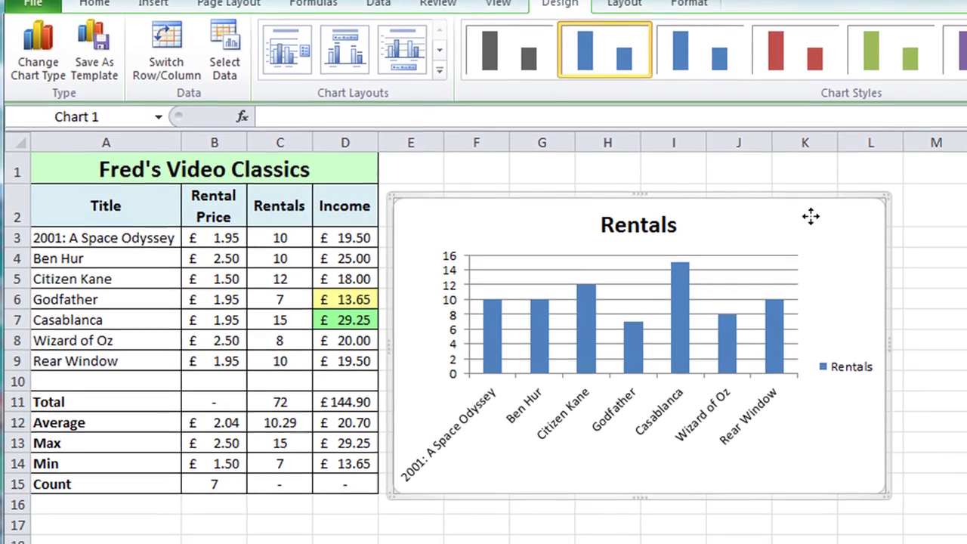
Step: Reposition the chart beside the table and resize it to span about columns E to M and rows 1 to 15
left_click_drag(809, 246, 901, 219)
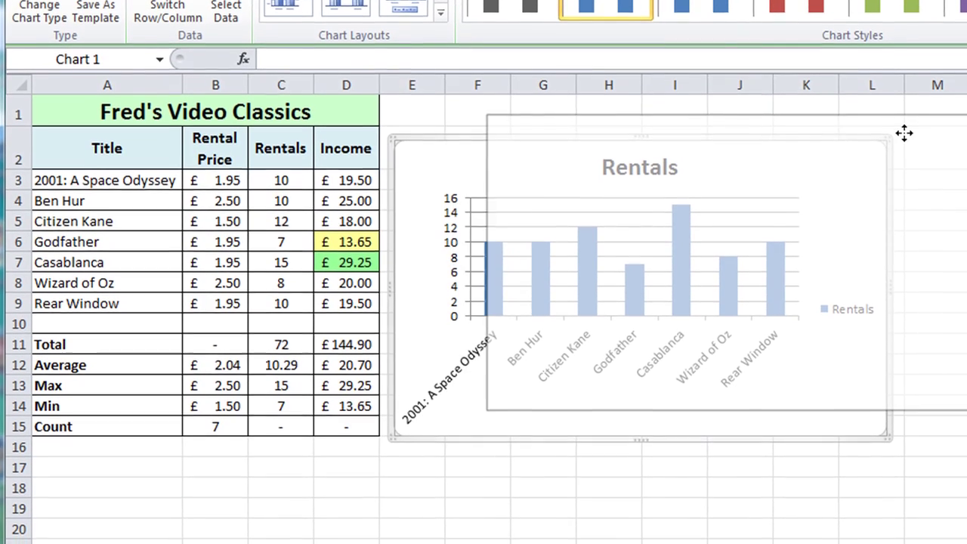
left_click_drag(904, 133, 791, 119)
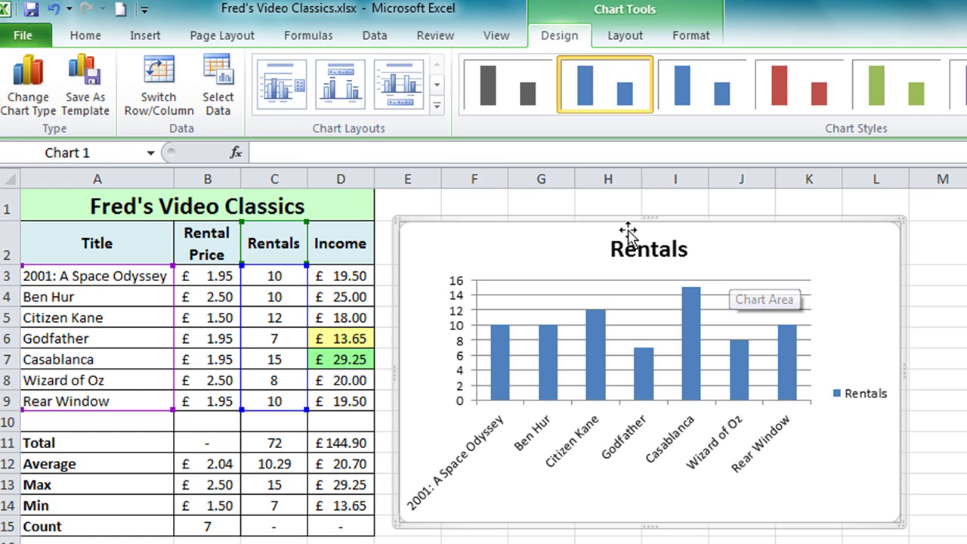
mouse_move(643, 221)
left_mouse_down()
mouse_move(652, 268)
mouse_move(648, 223)
left_mouse_up()
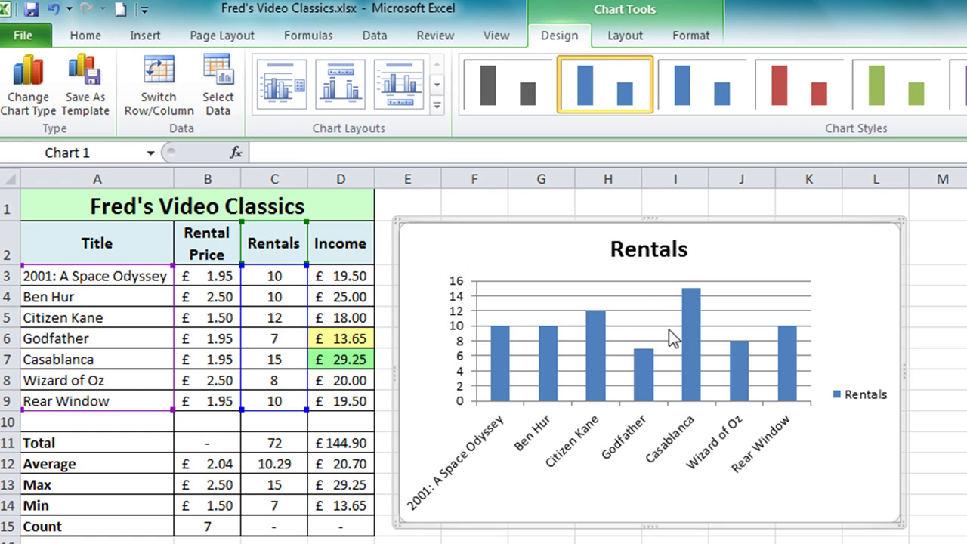
mouse_move(643, 522)
left_mouse_down()
mouse_move(643, 489)
mouse_move(644, 533)
left_mouse_up()
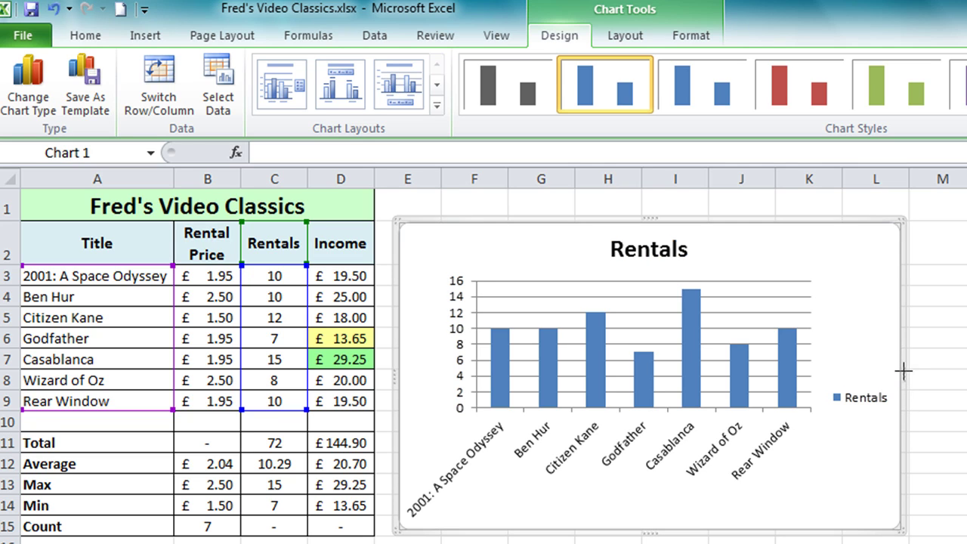
mouse_move(904, 371)
left_mouse_down()
mouse_move(823, 369)
mouse_move(934, 354)
mouse_move(833, 393)
mouse_move(886, 373)
left_mouse_up()
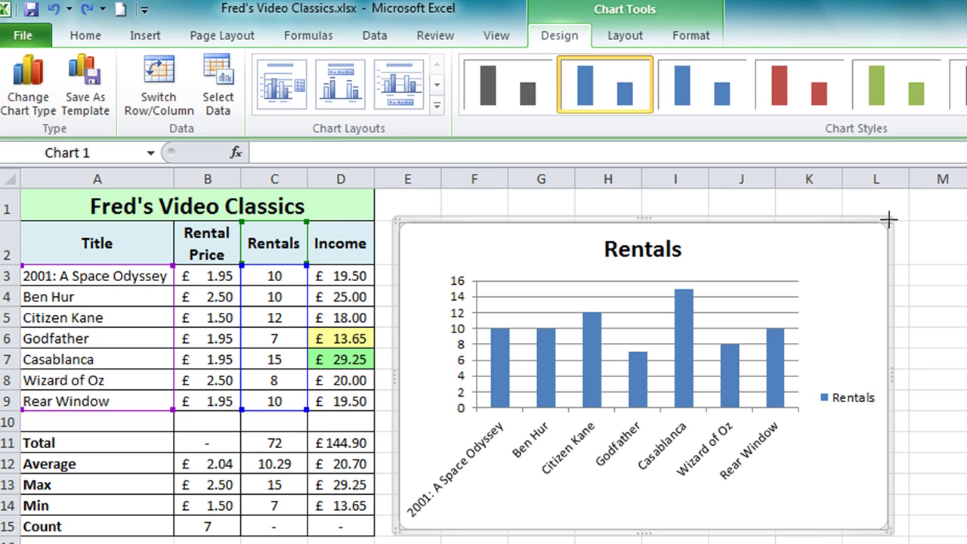
left_click_drag(888, 218, 710, 199)
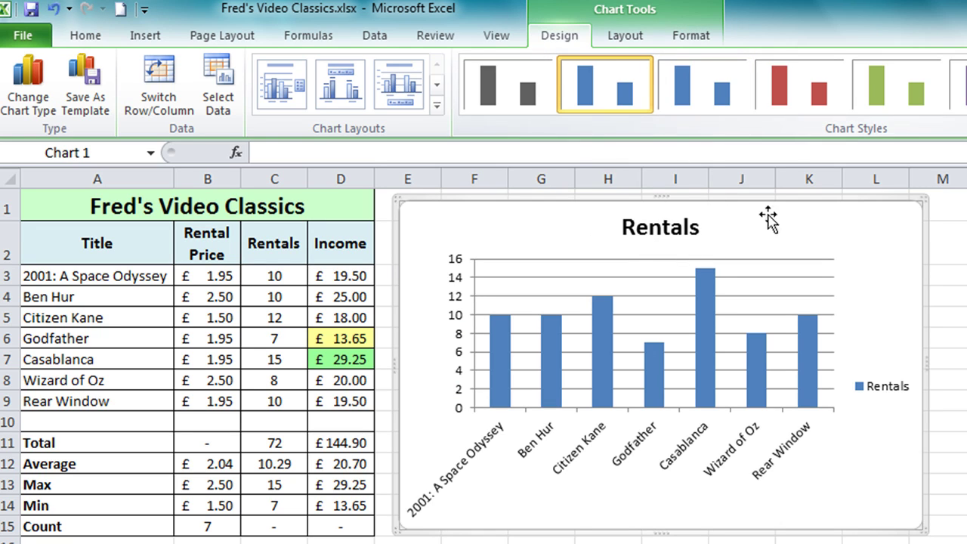
Step: Delete the chart's legend and shift the Rentals title to the left of the chart's centre
key("Escape")
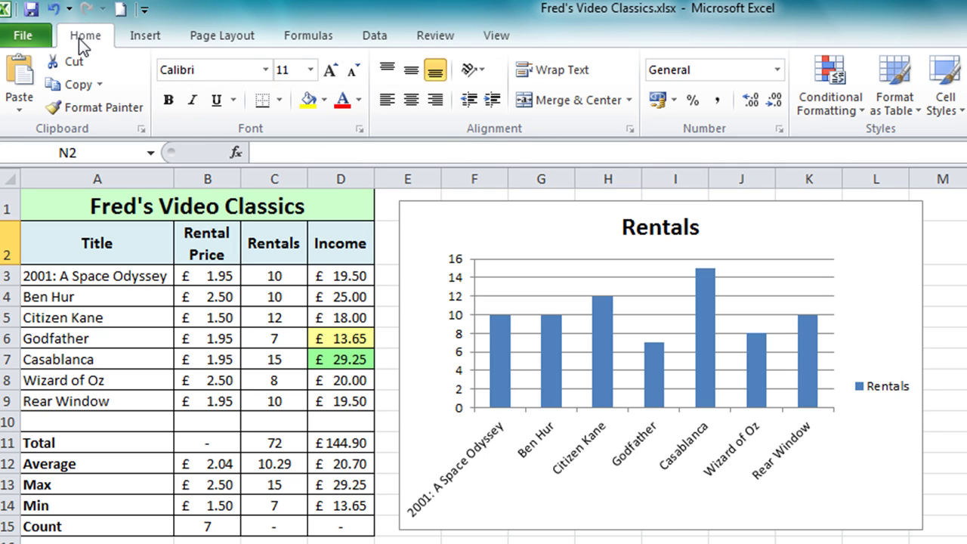
left_click(420, 237)
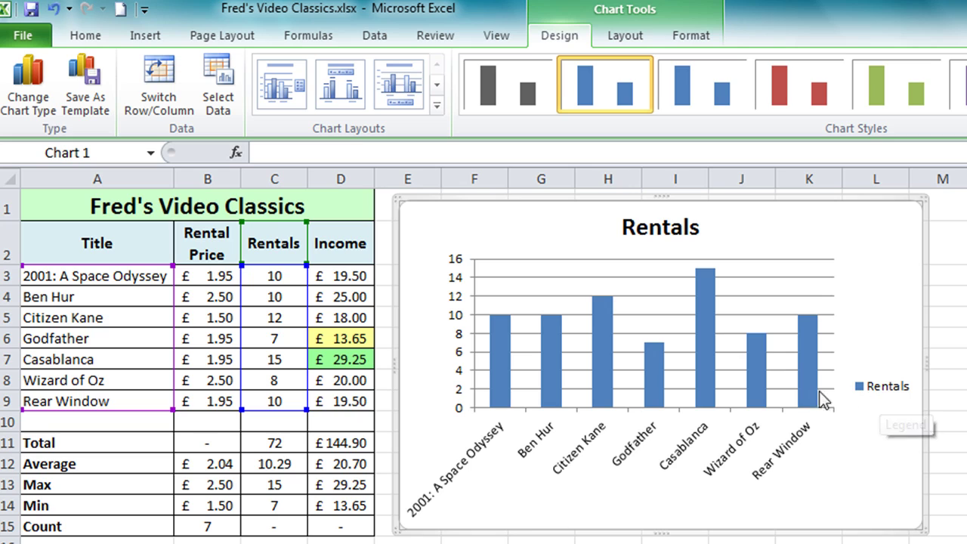
left_click(880, 393)
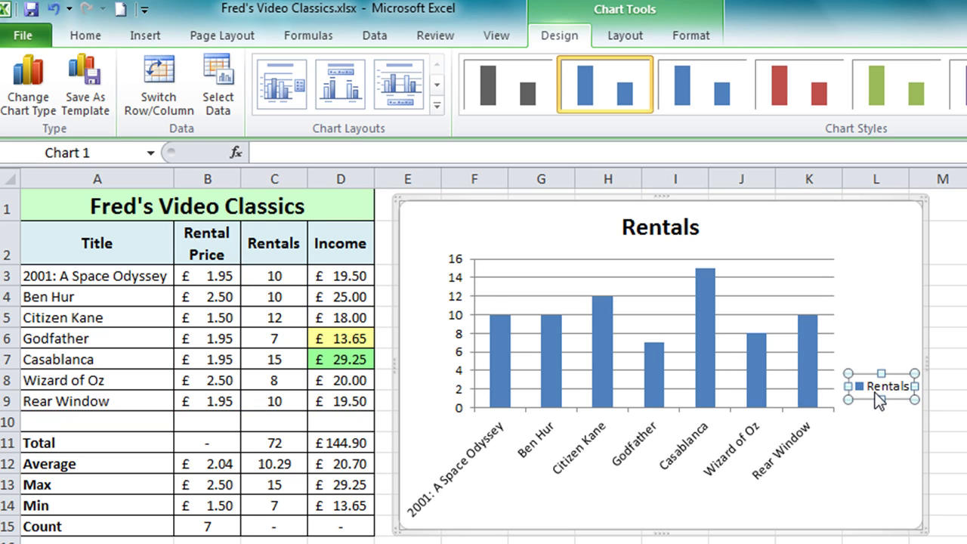
key("Delete")
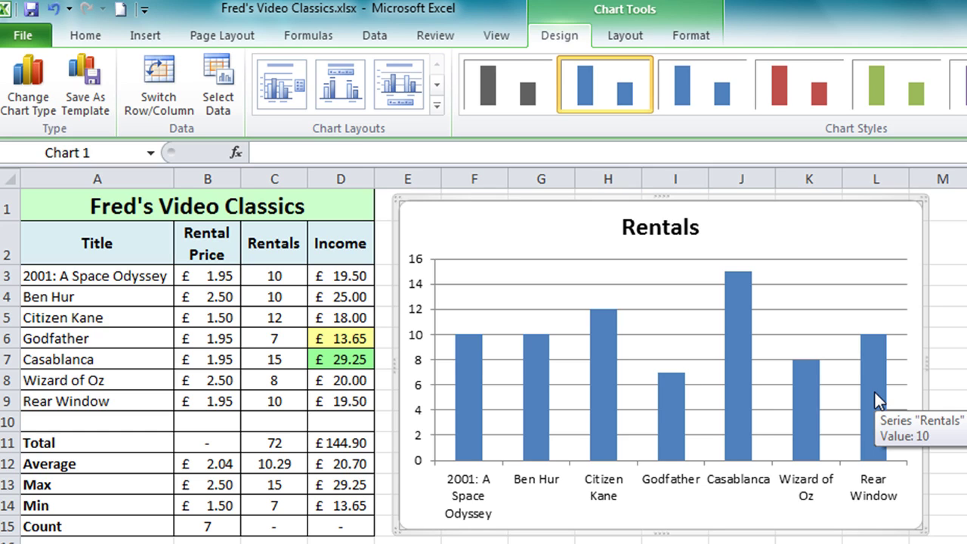
left_click(676, 225)
left_click_drag(676, 225, 600, 238)
Step: Enlarge the chart from its lower-right corner to reach about column N and row 19
left_click(737, 319)
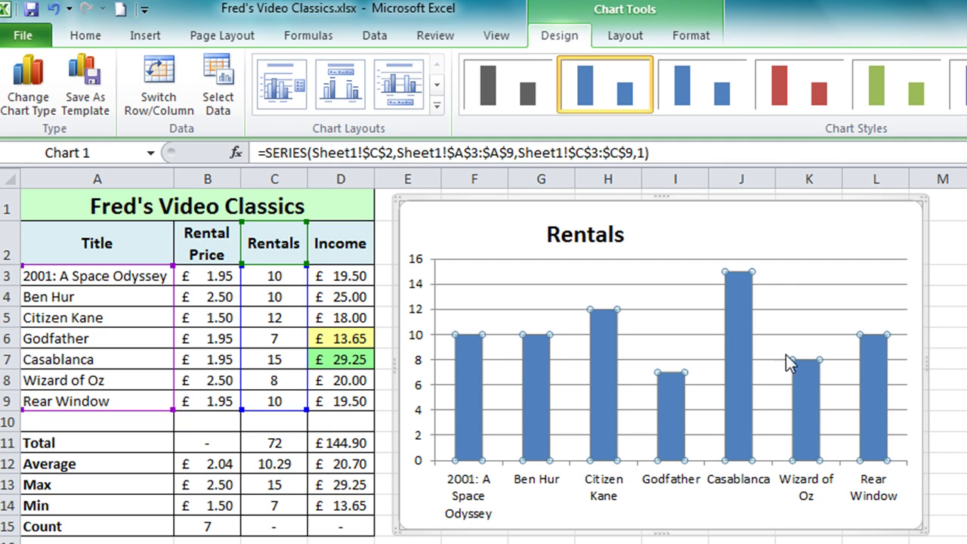
mouse_move(809, 438)
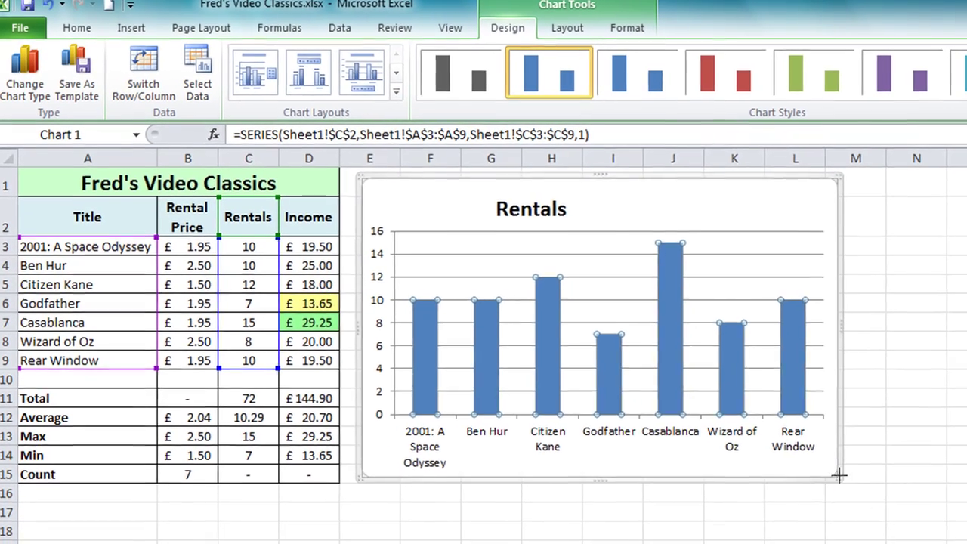
left_click_drag(838, 475, 926, 537)
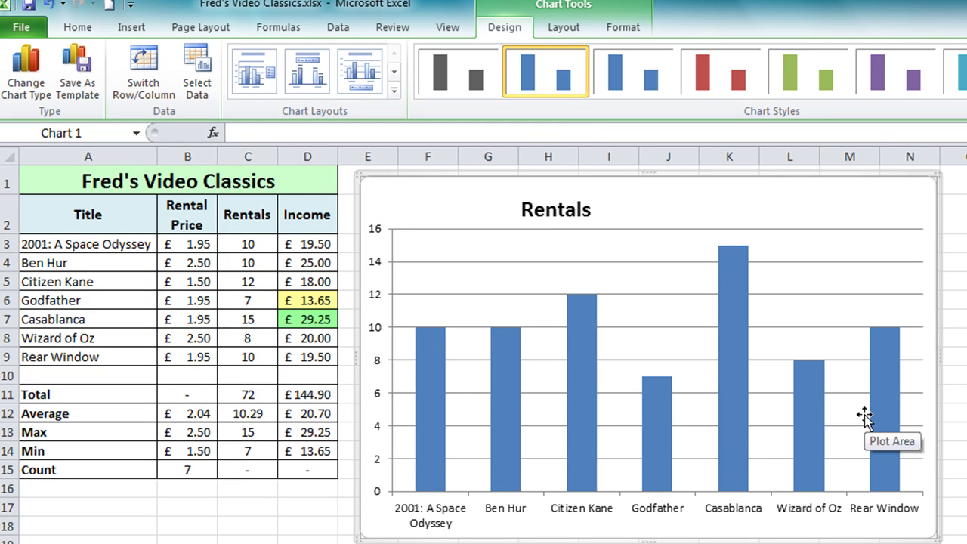
Step: Extend the plot area upward behind the chart title and move the Rentals title into the plot area's upper-left corner
left_click(570, 279)
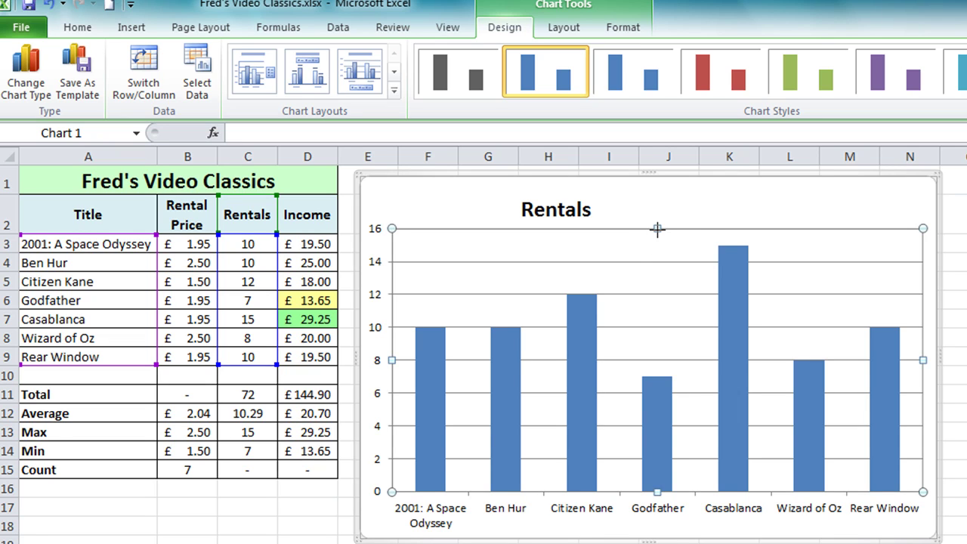
left_click_drag(657, 228, 658, 198)
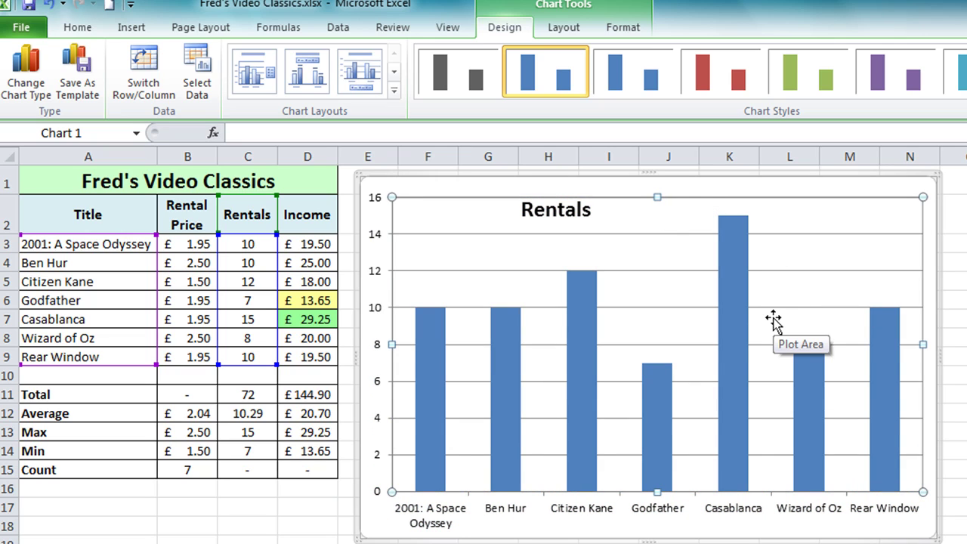
left_click(582, 215)
left_click_drag(582, 215, 470, 224)
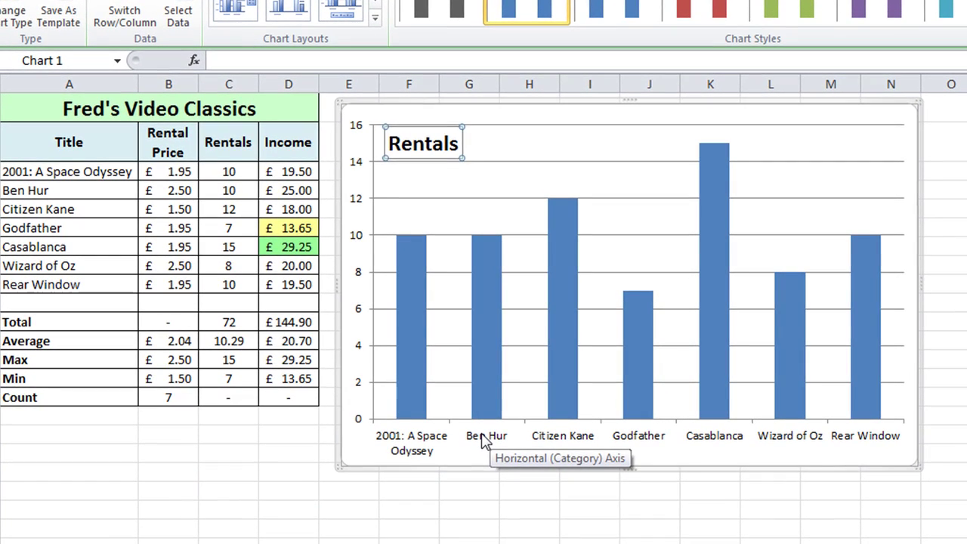
Step: Make the film title labels on the horizontal axis bold with font size 10
left_click(500, 482)
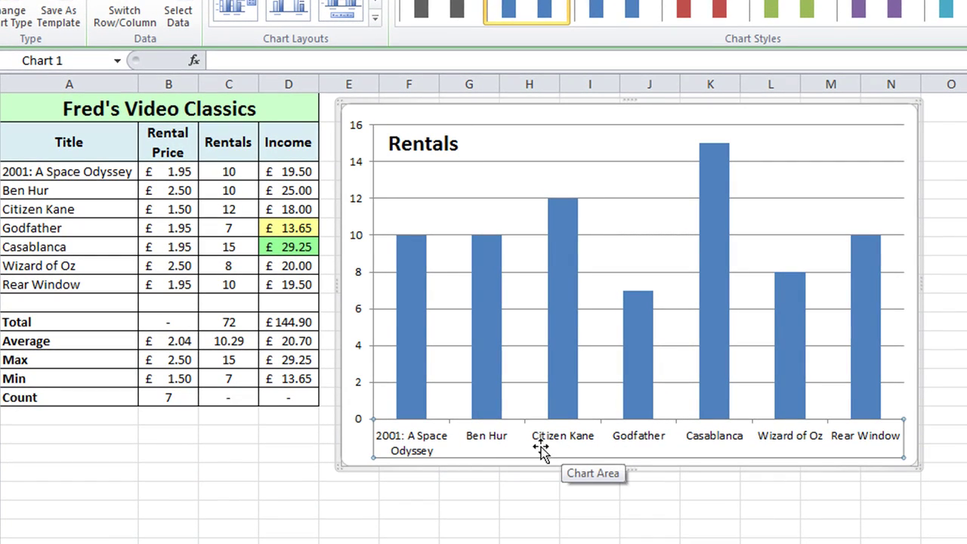
right_click(494, 442)
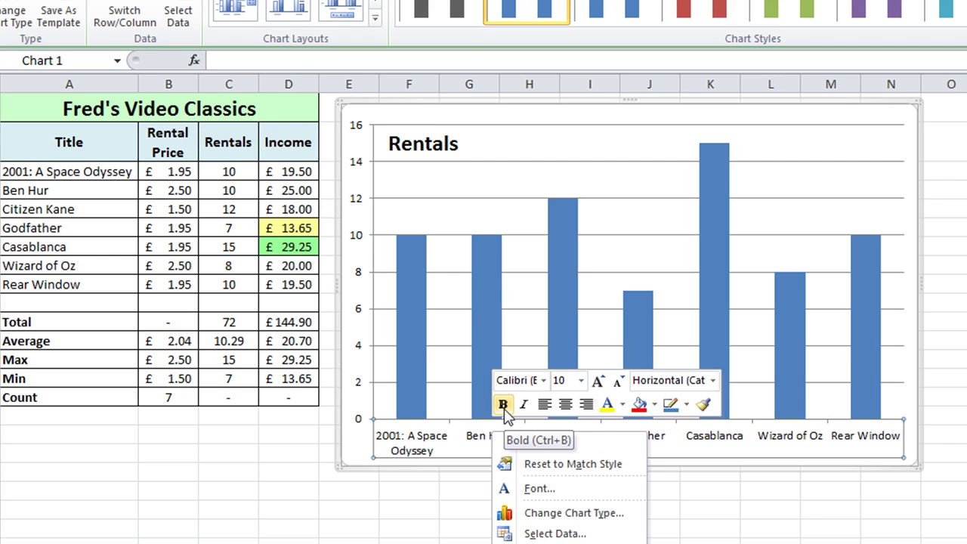
left_click(502, 405)
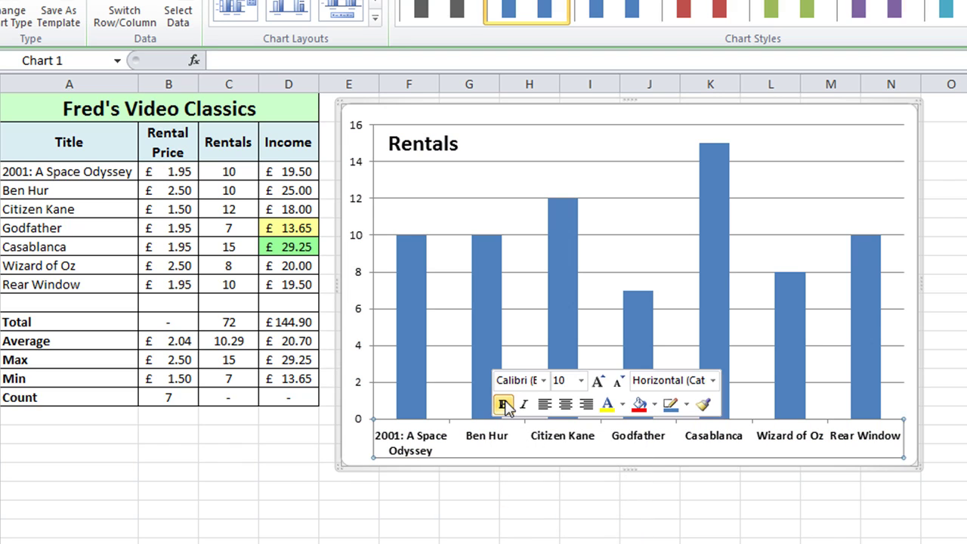
left_click(582, 381)
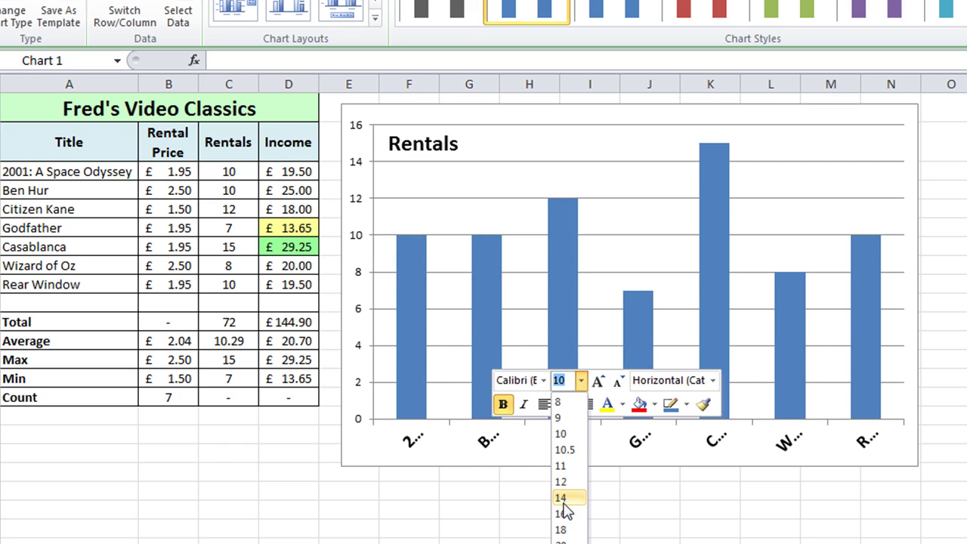
left_click(563, 433)
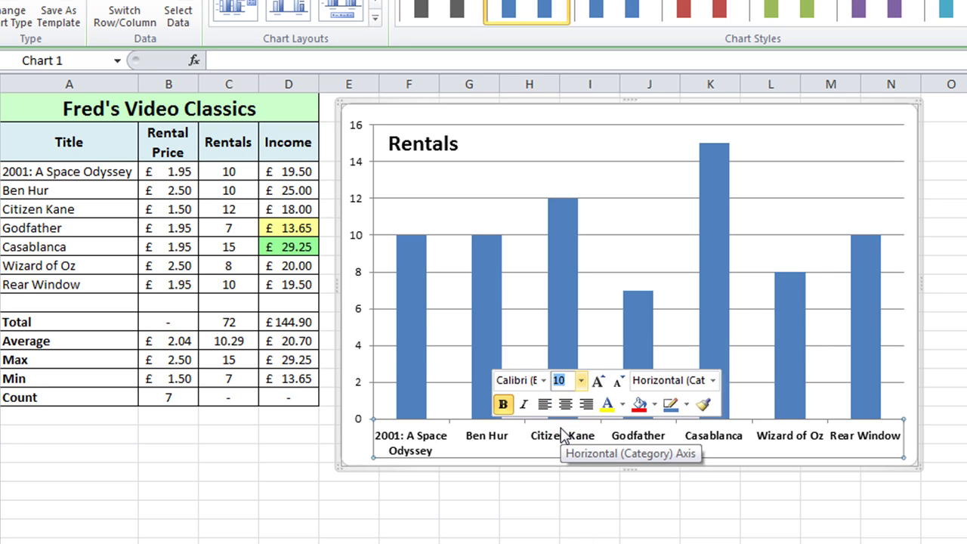
Step: Make the number labels on the chart's vertical axis bold
left_click(359, 276)
right_click(359, 277)
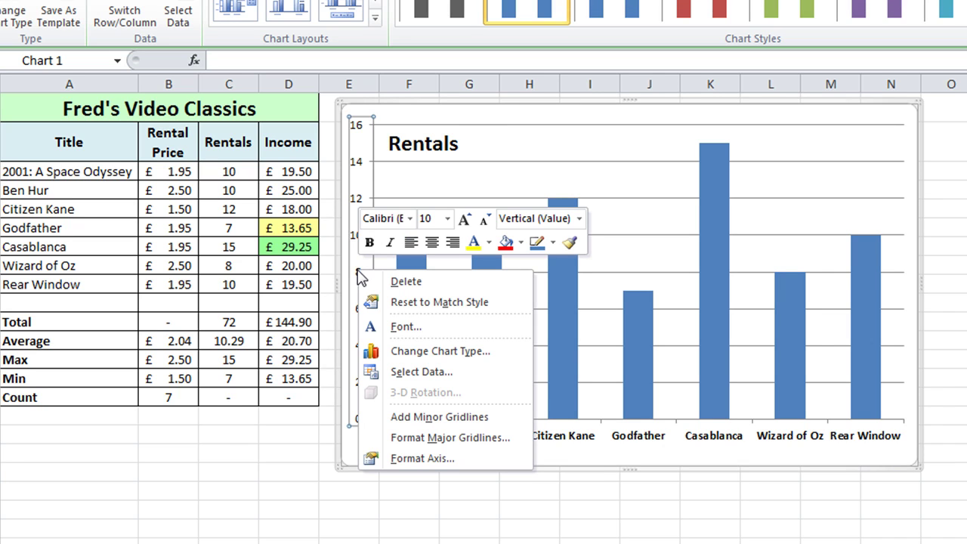
left_click(369, 244)
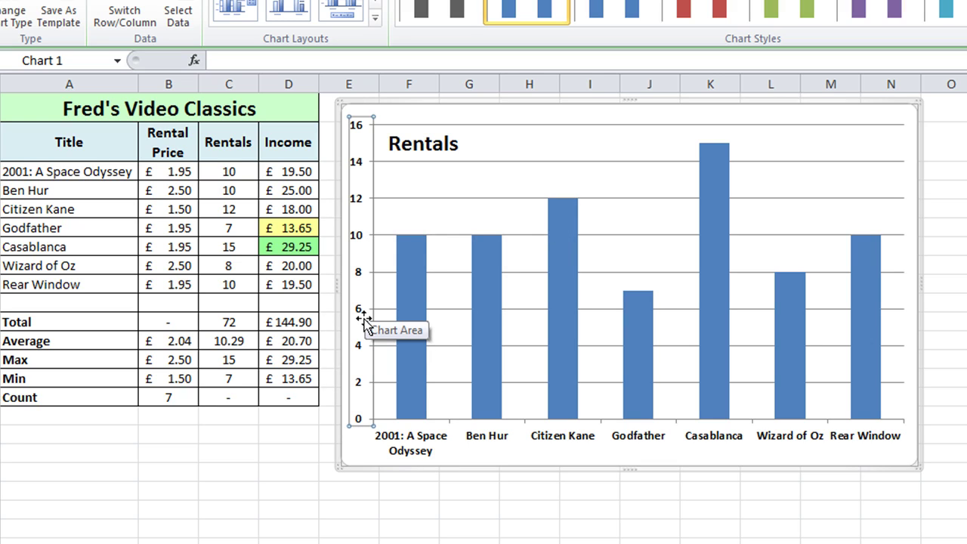
Step: Fill the chart area with the light blue tissue-paper texture
double_click(358, 453)
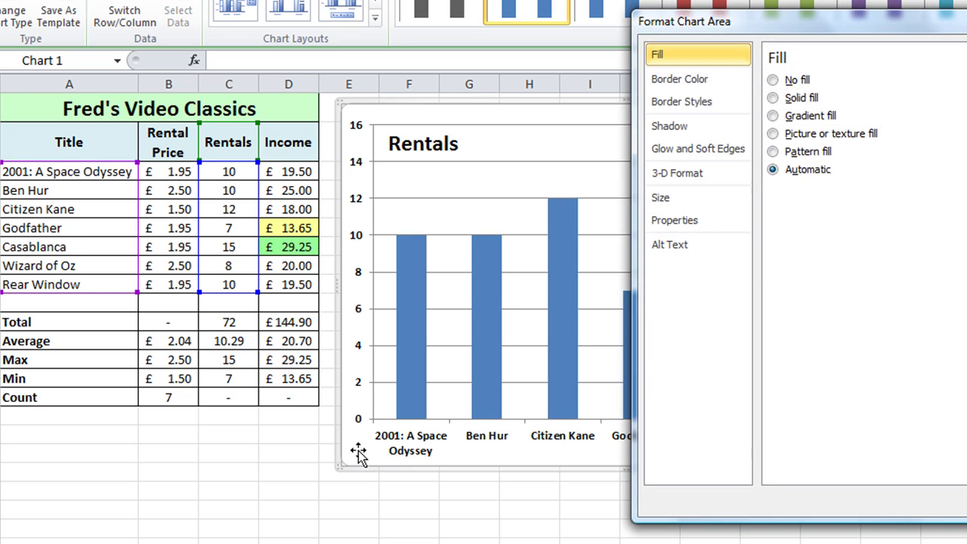
left_click_drag(927, 18, 758, 16)
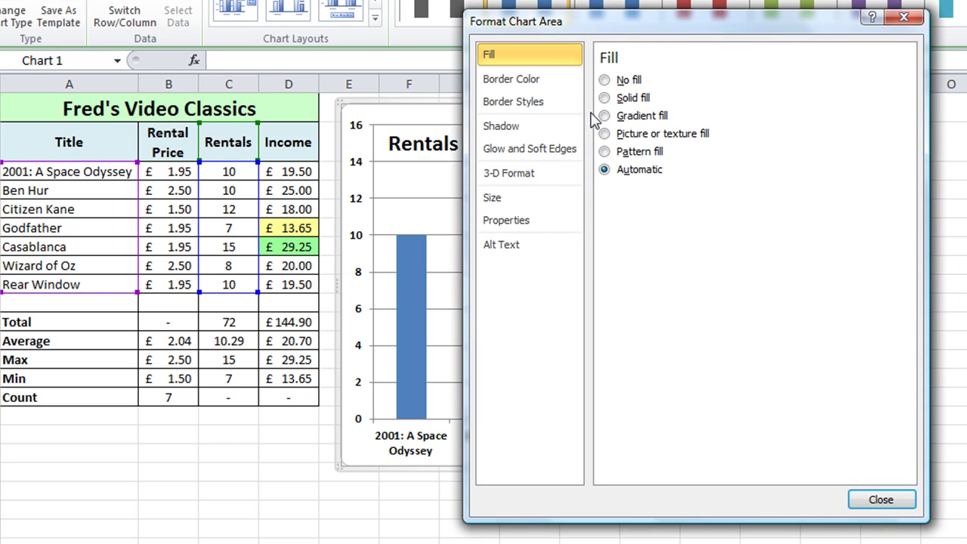
left_click(606, 133)
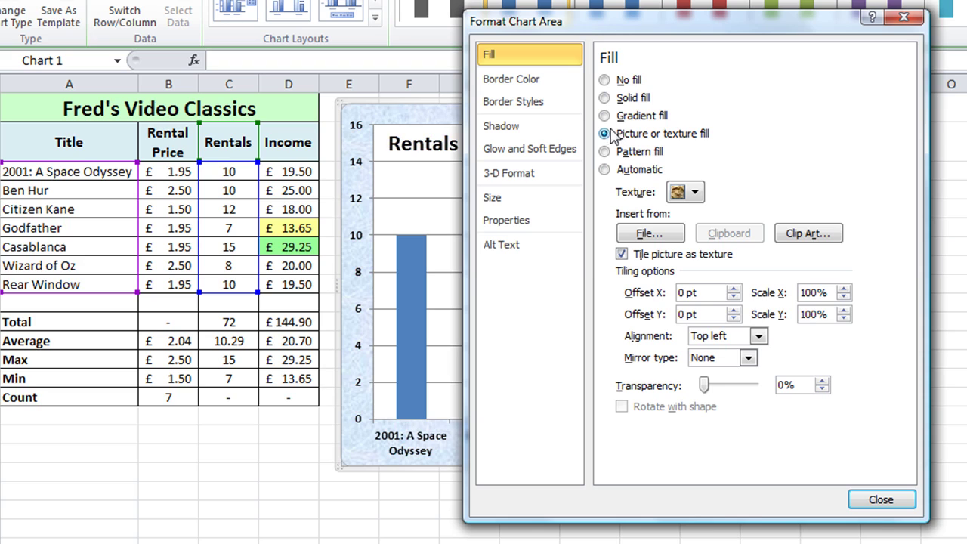
left_click(695, 195)
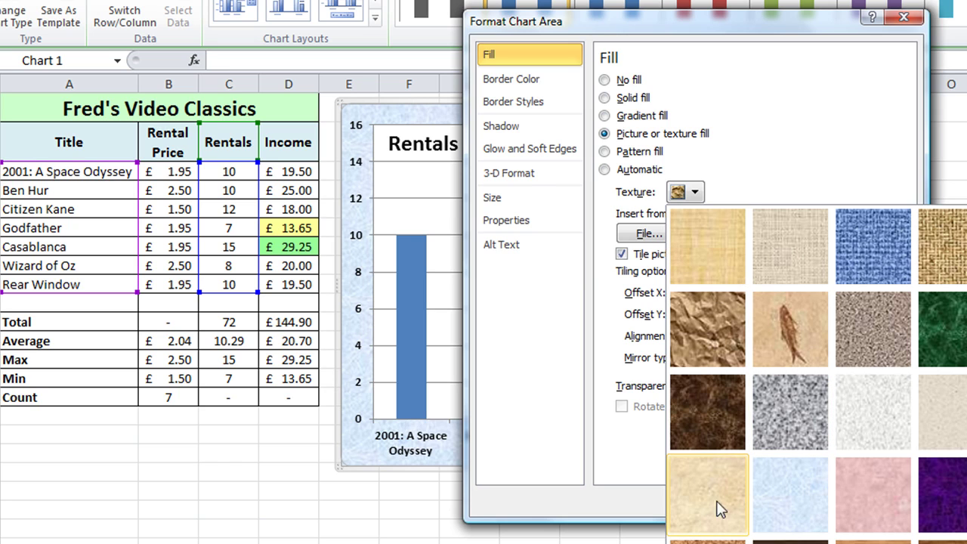
left_click(775, 496)
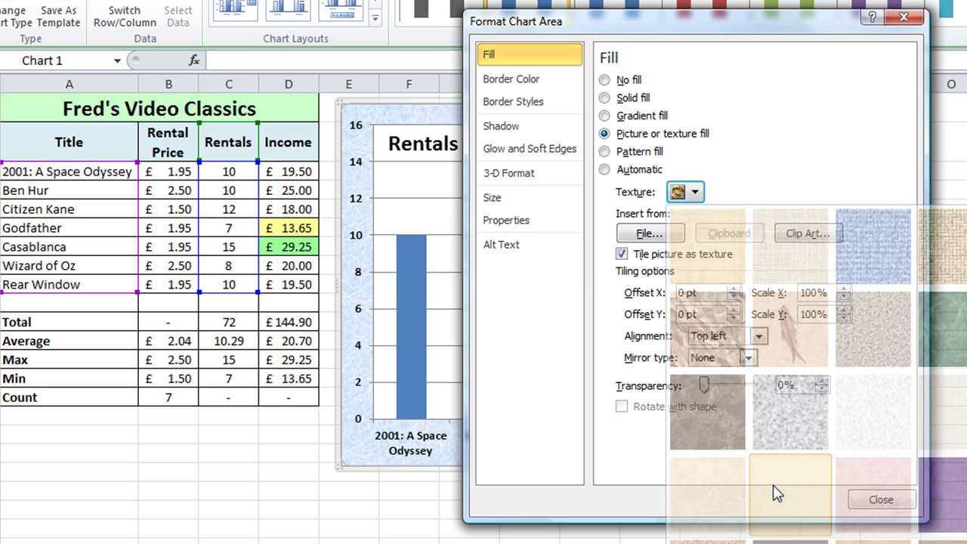
left_click(896, 499)
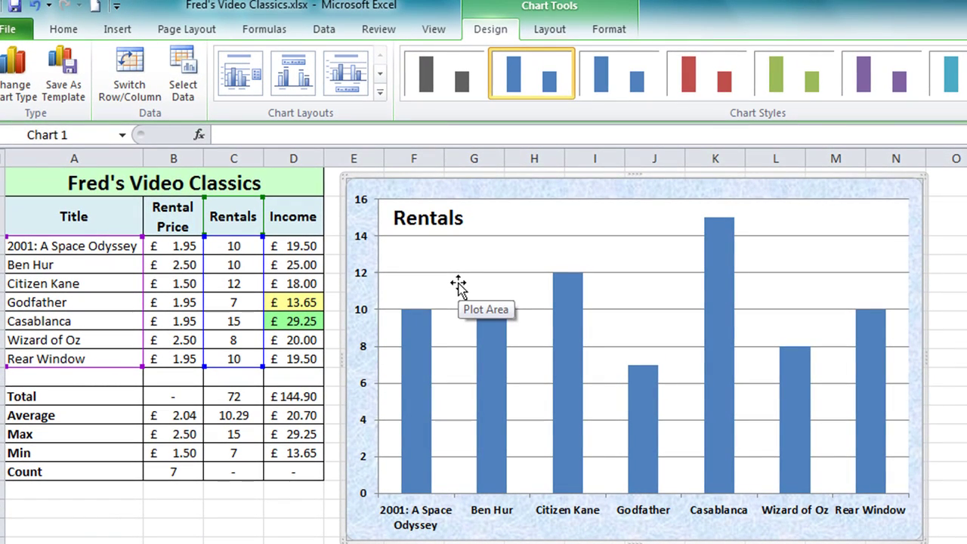
Step: Apply the pale aqua gradient shape style to the chart's plot area
left_click(459, 285)
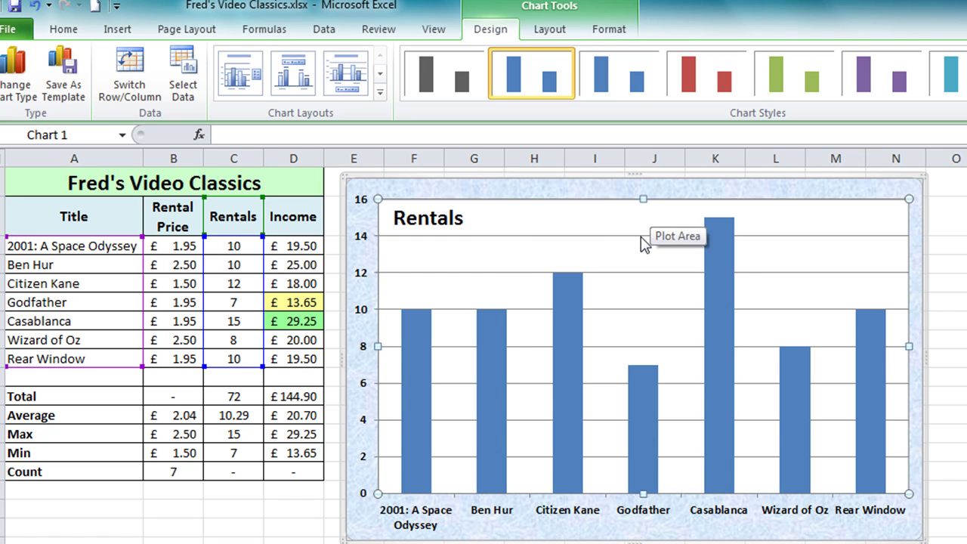
left_click(609, 30)
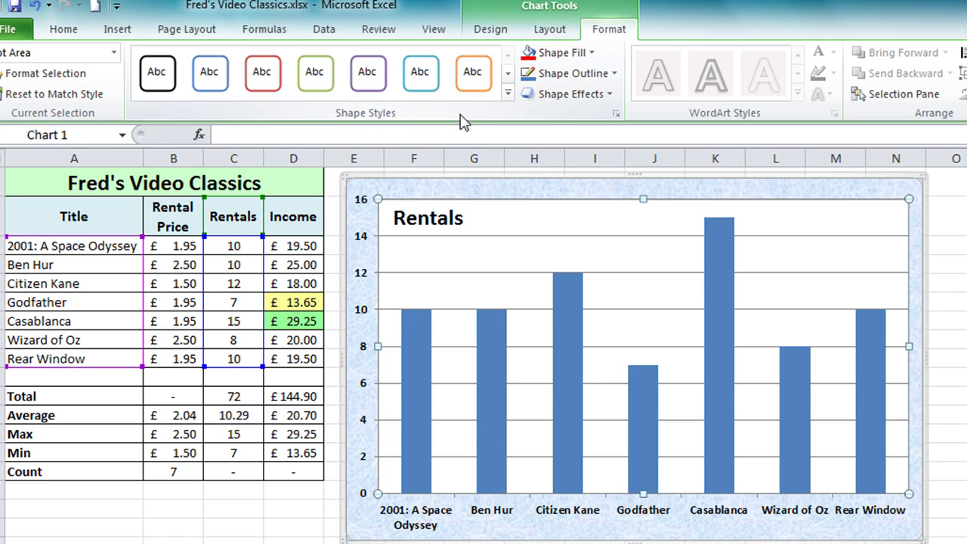
left_click(508, 94)
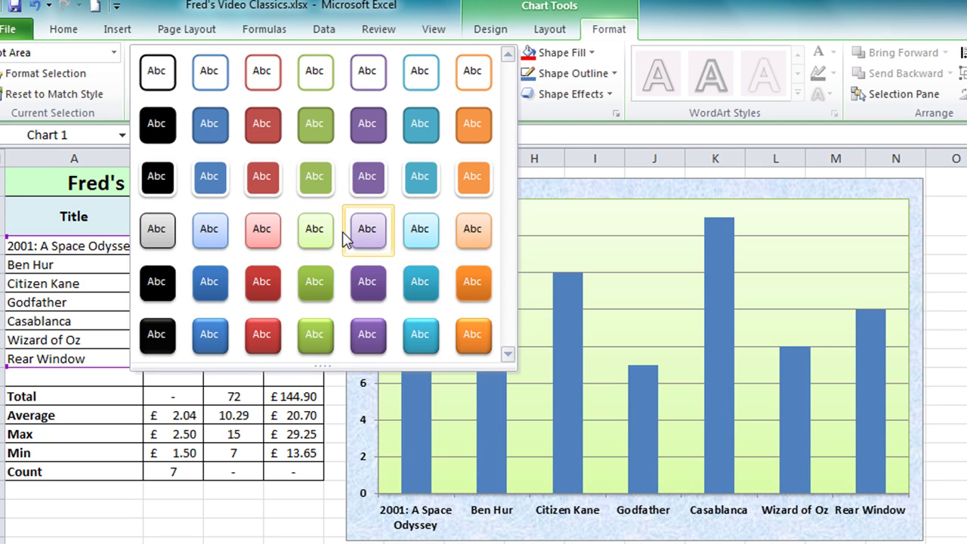
left_click(421, 230)
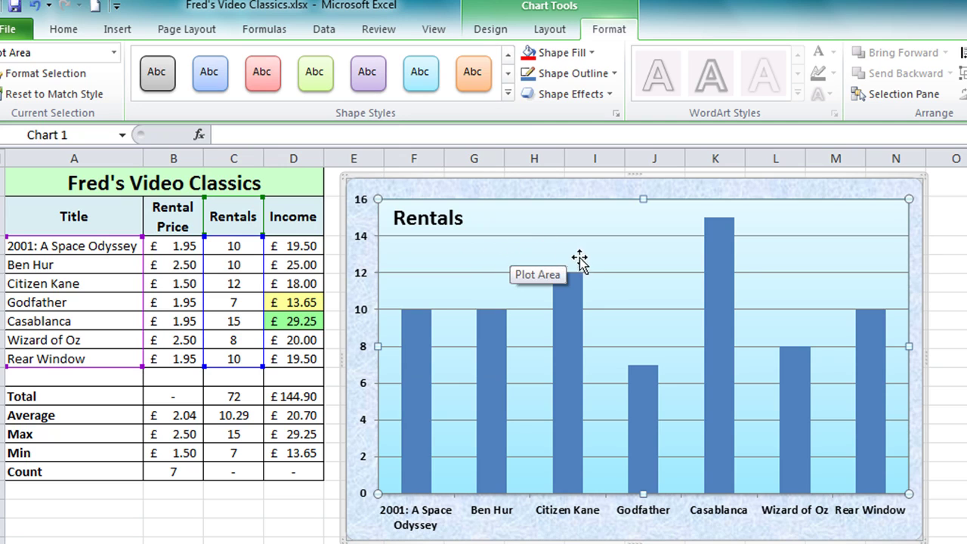
Step: Widen the Rentals columns by reducing the data series gap width to 90%
left_click(557, 332)
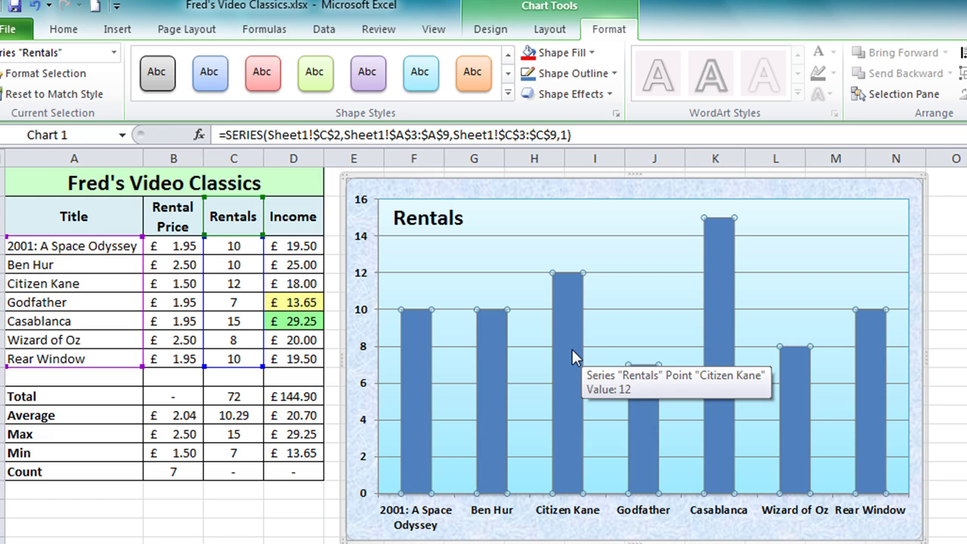
right_click(569, 304)
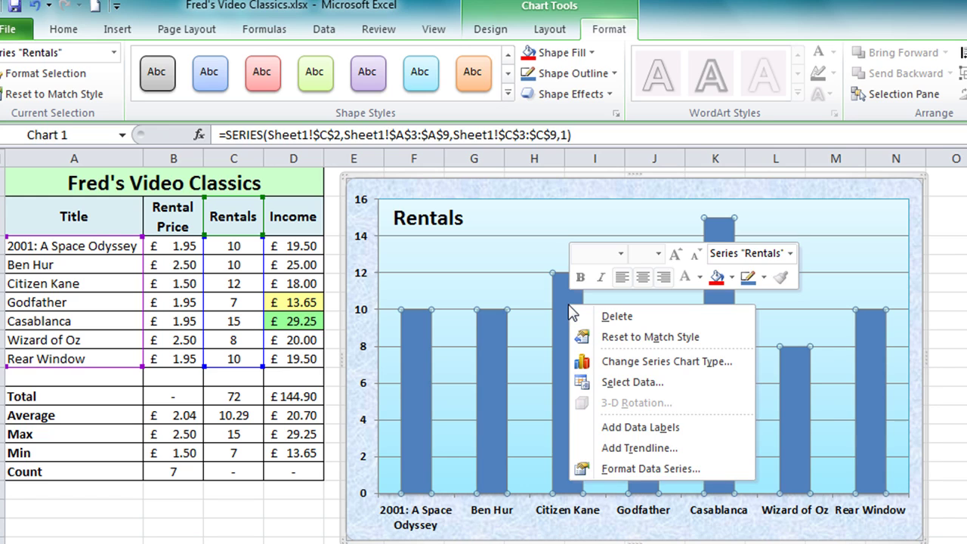
left_click(670, 469)
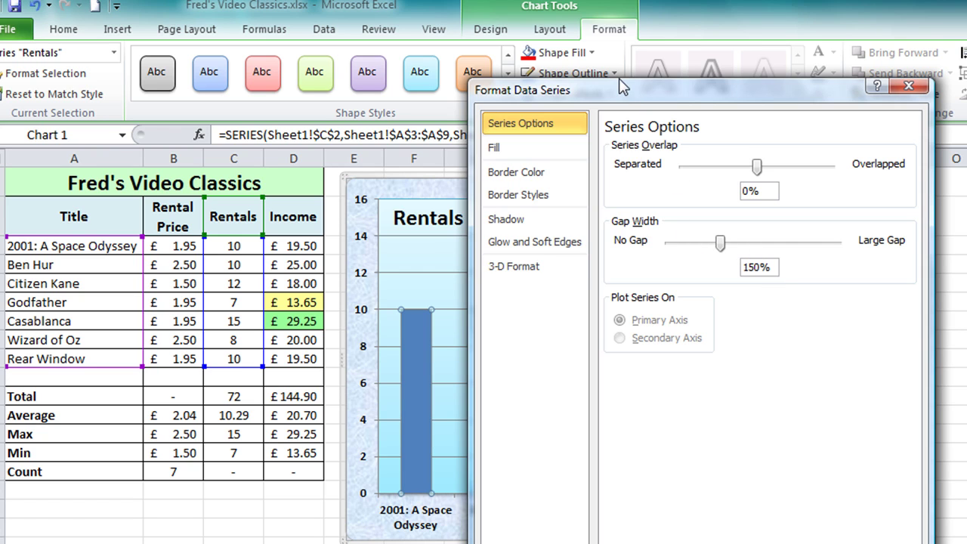
left_click_drag(621, 94, 745, 86)
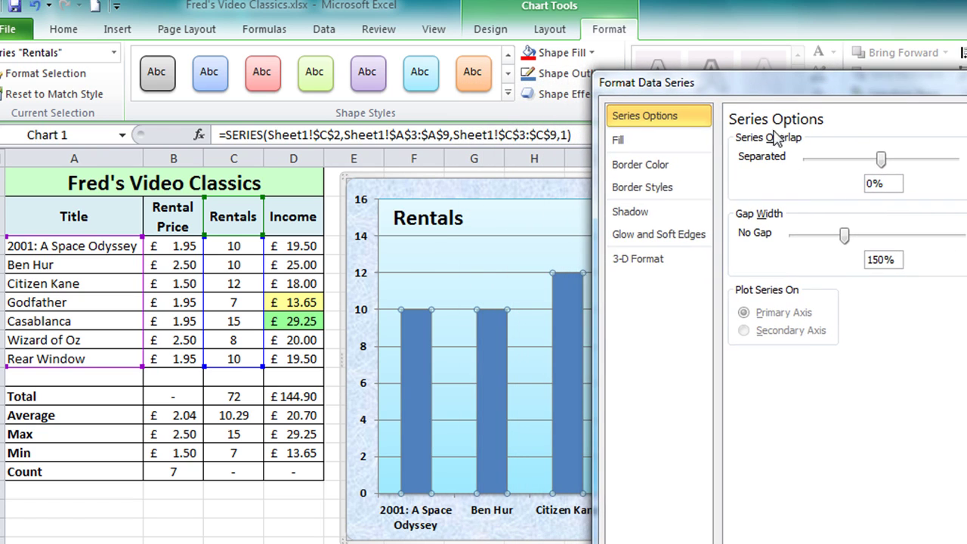
left_click(797, 235)
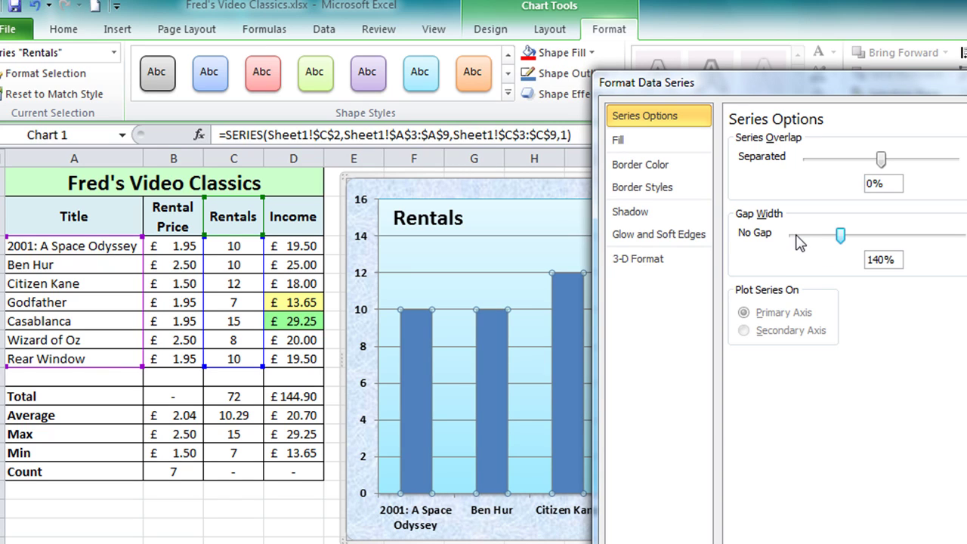
left_click(797, 234)
left_click(797, 235)
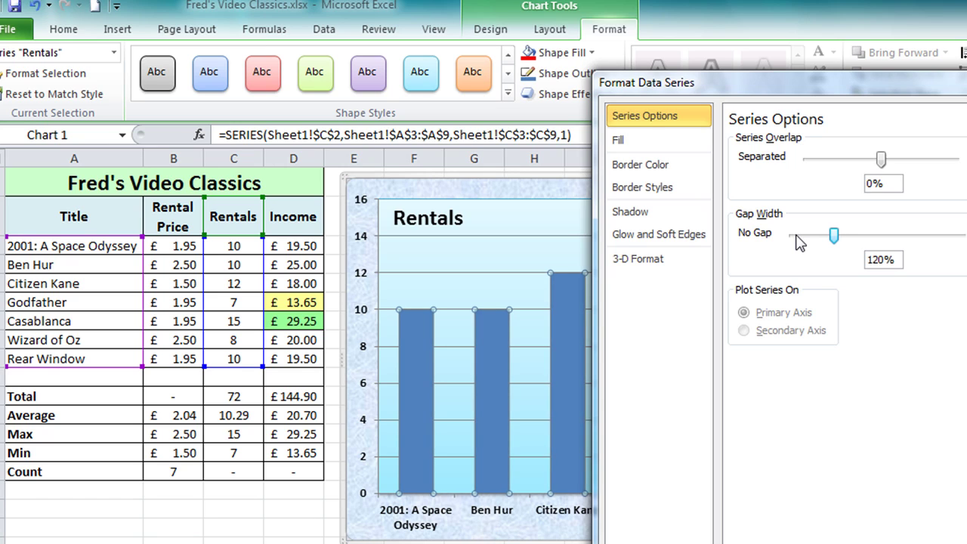
left_click(799, 240)
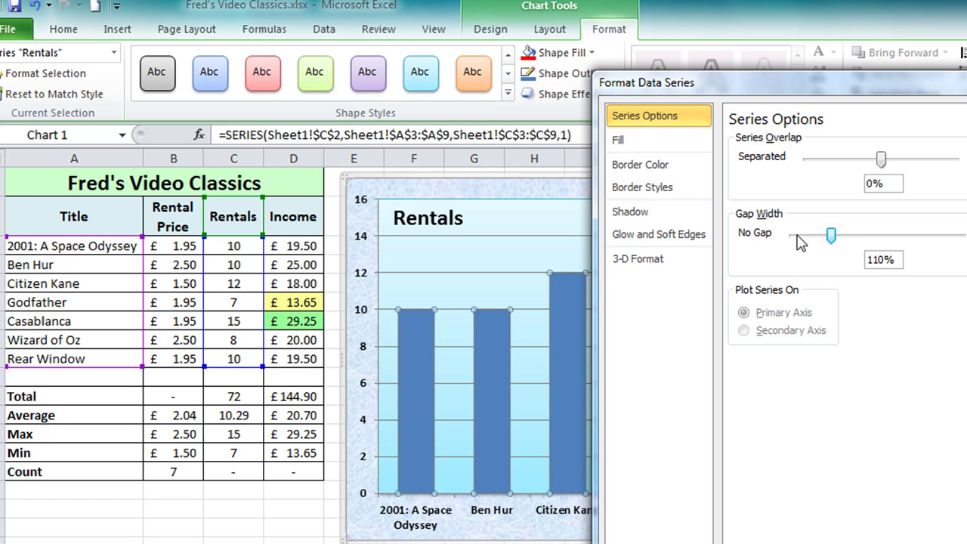
left_click(799, 240)
left_click(801, 235)
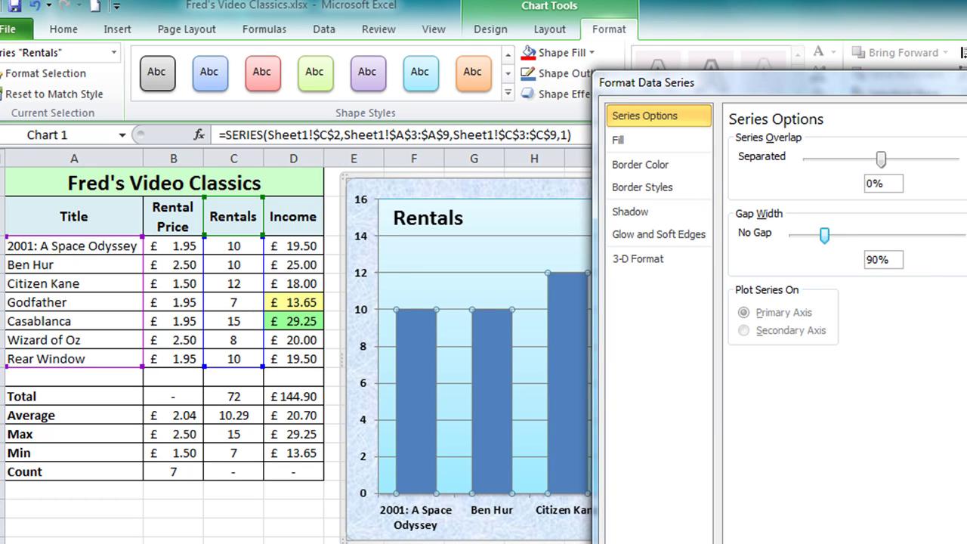
key("Escape")
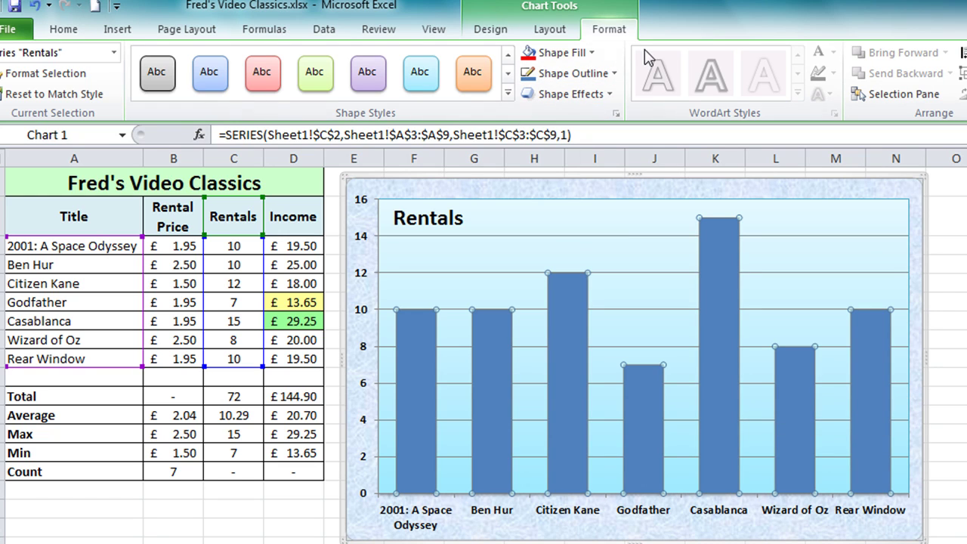
Step: Apply the glossy blue bevelled shape style to the Rentals columns and add data labels to them
left_click(508, 92)
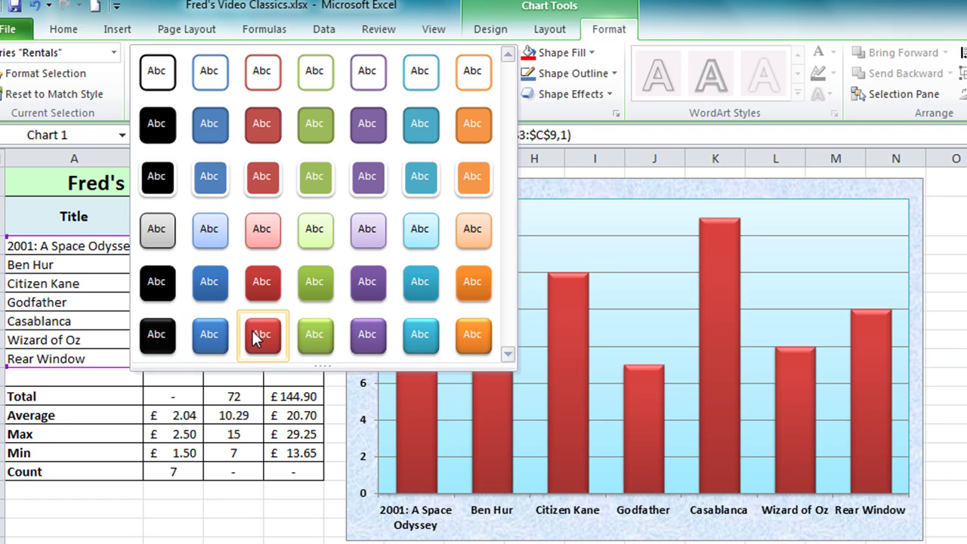
left_click(210, 337)
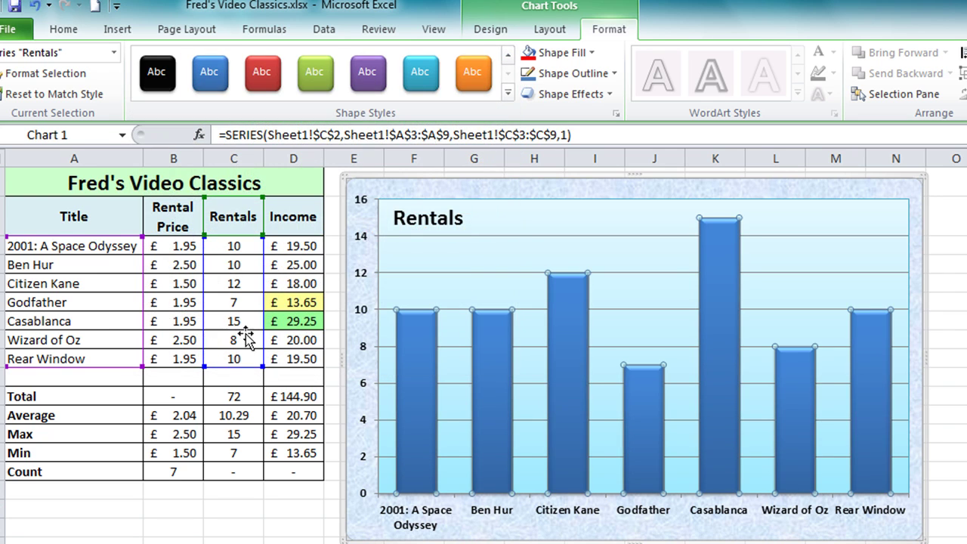
mouse_move(717, 386)
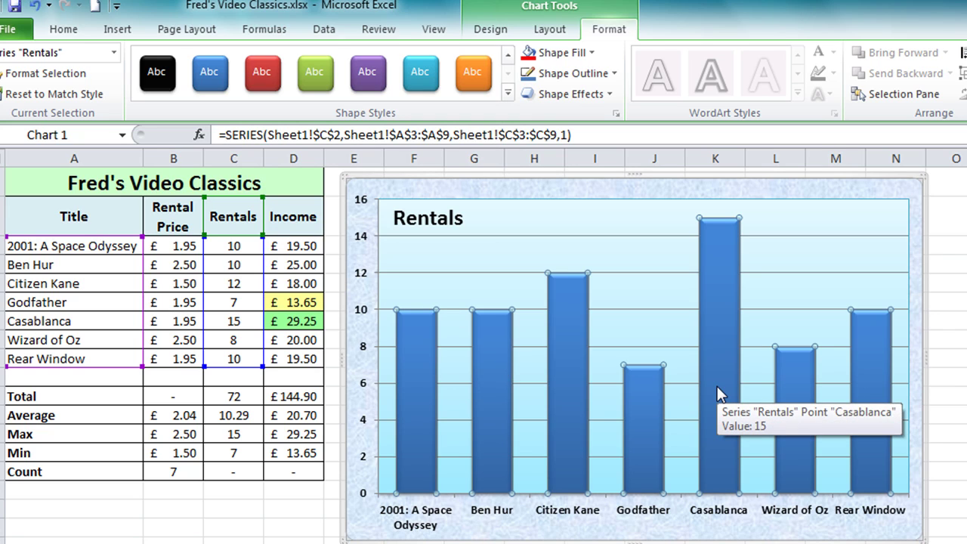
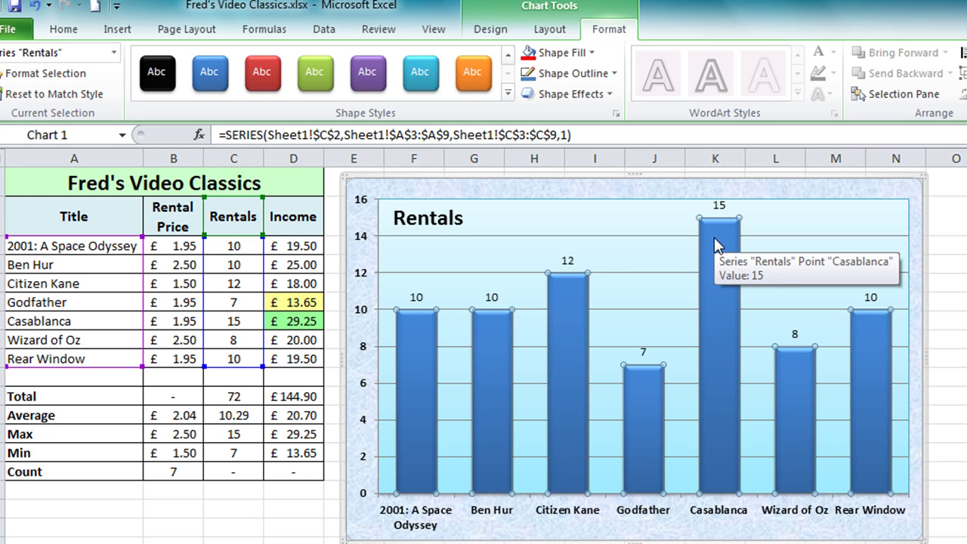
Step: Move each of the seven data labels from above its column to just inside the column's upper end
left_click(415, 298)
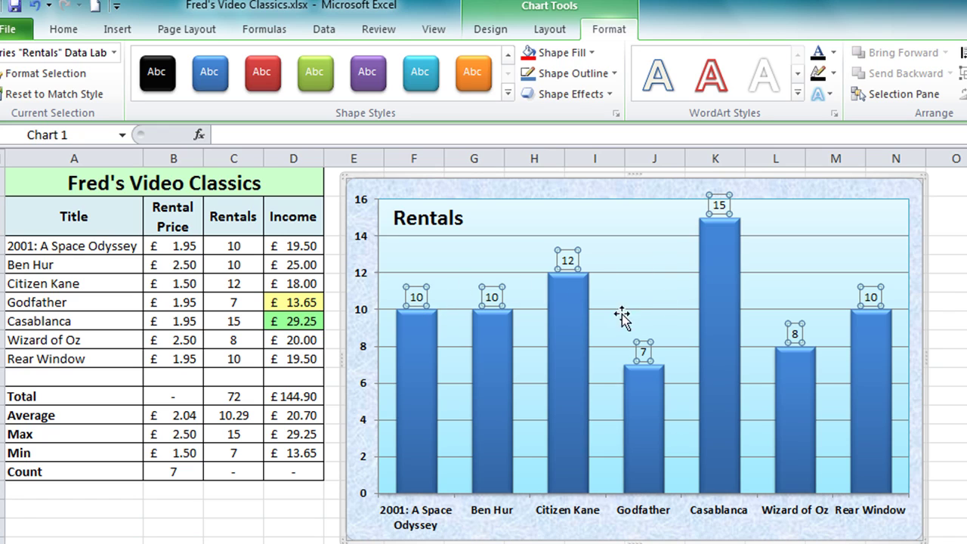
left_click(415, 297)
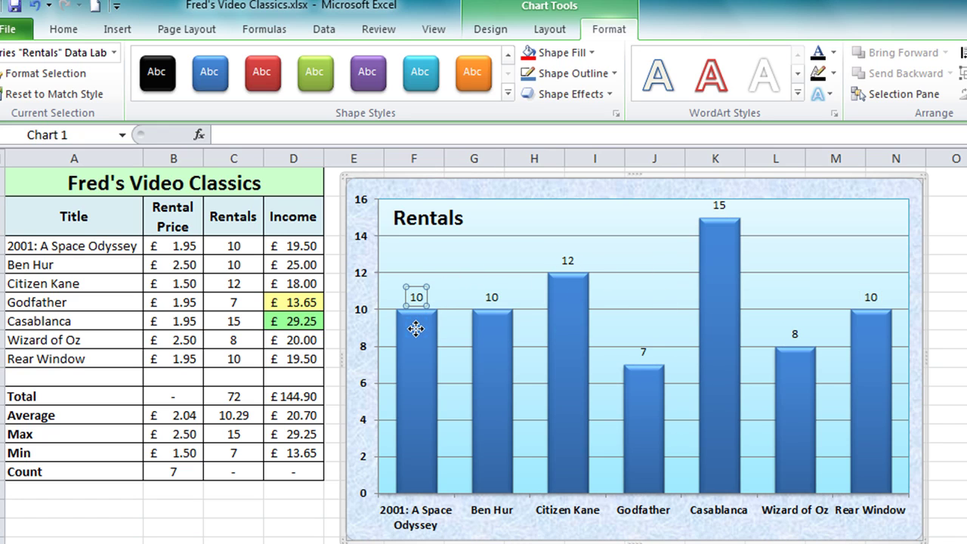
left_click_drag(416, 298, 415, 328)
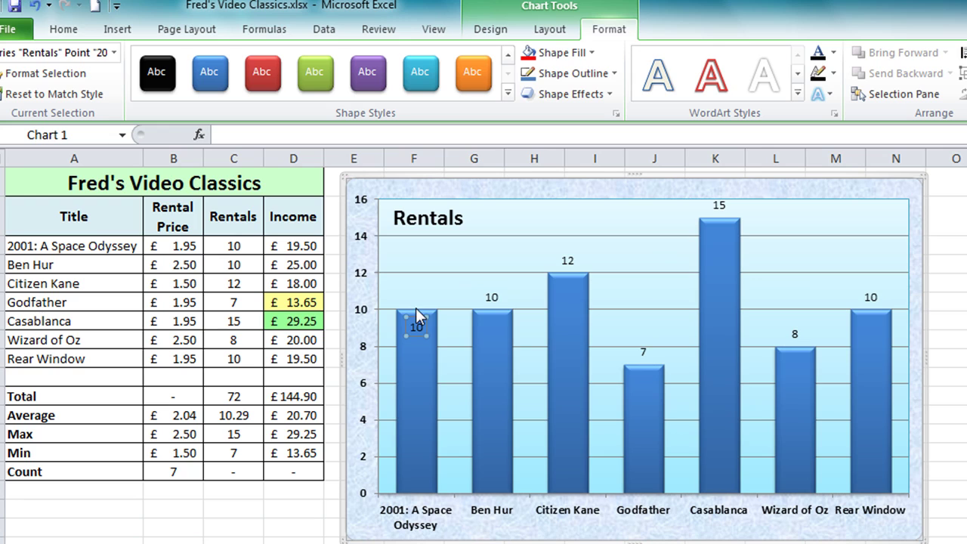
left_click(488, 297)
left_click_drag(488, 298, 487, 330)
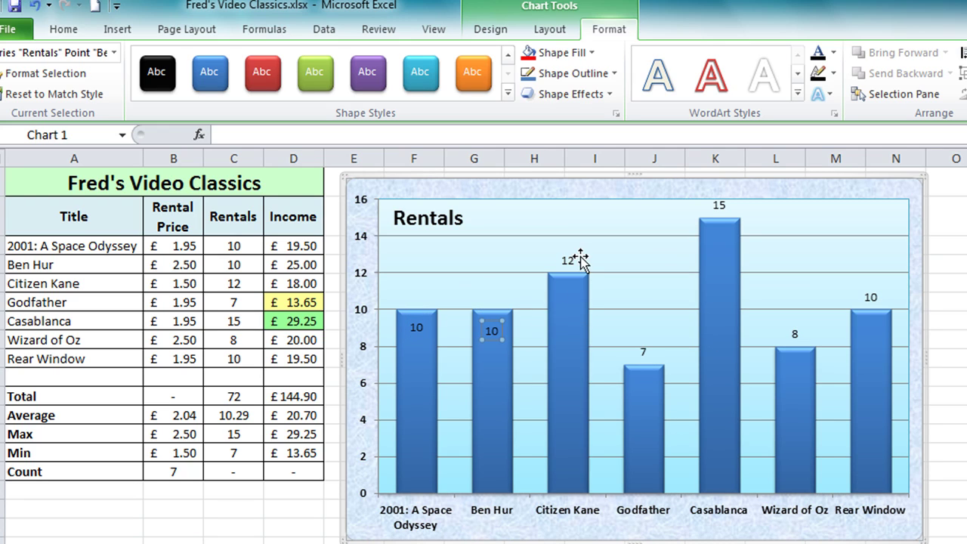
left_click_drag(567, 261, 565, 296)
left_click_drag(643, 350, 641, 384)
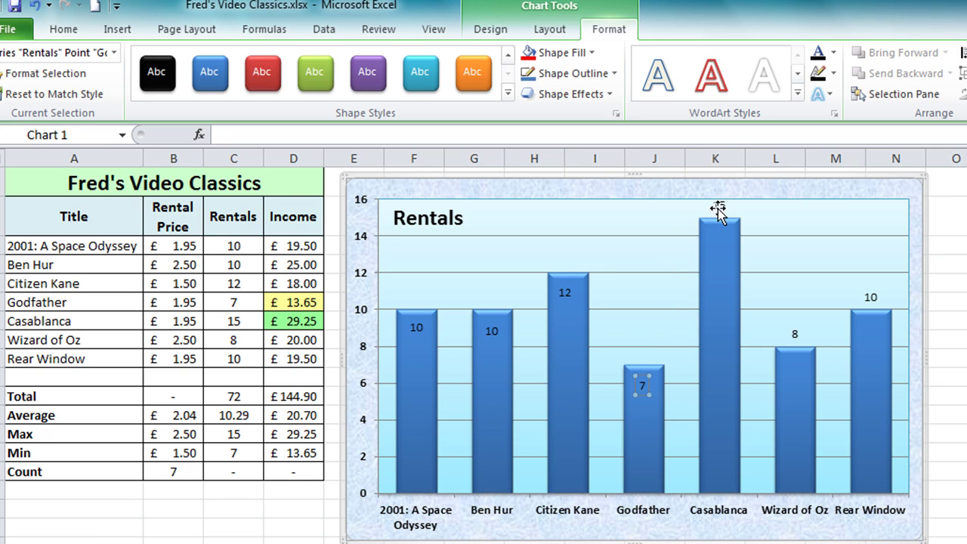
left_click_drag(719, 206, 728, 251)
left_click(792, 335)
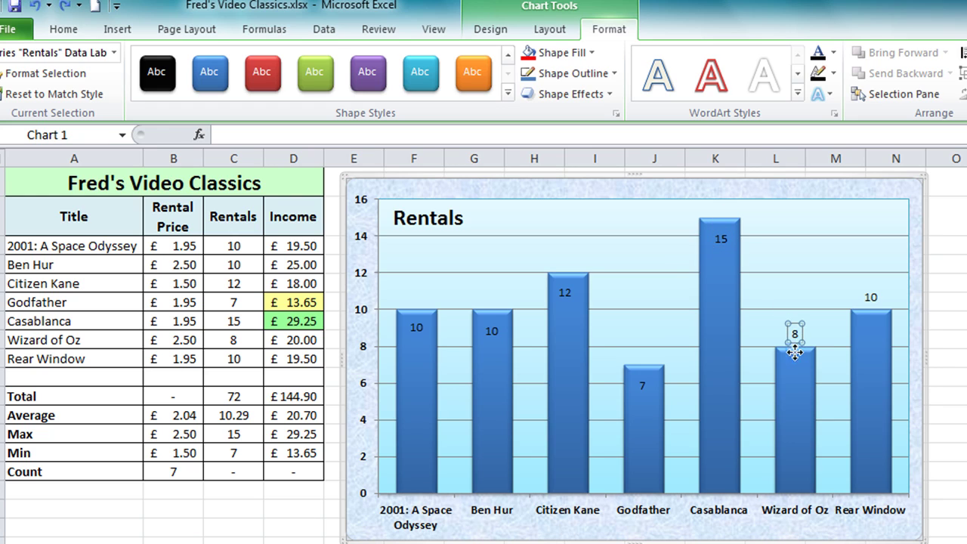
left_click_drag(794, 363, 793, 364)
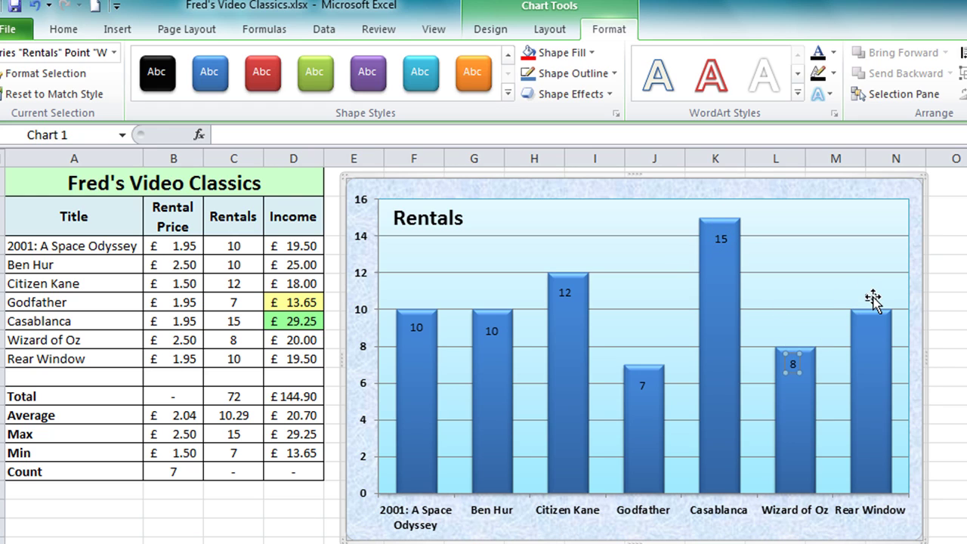
left_click(870, 297)
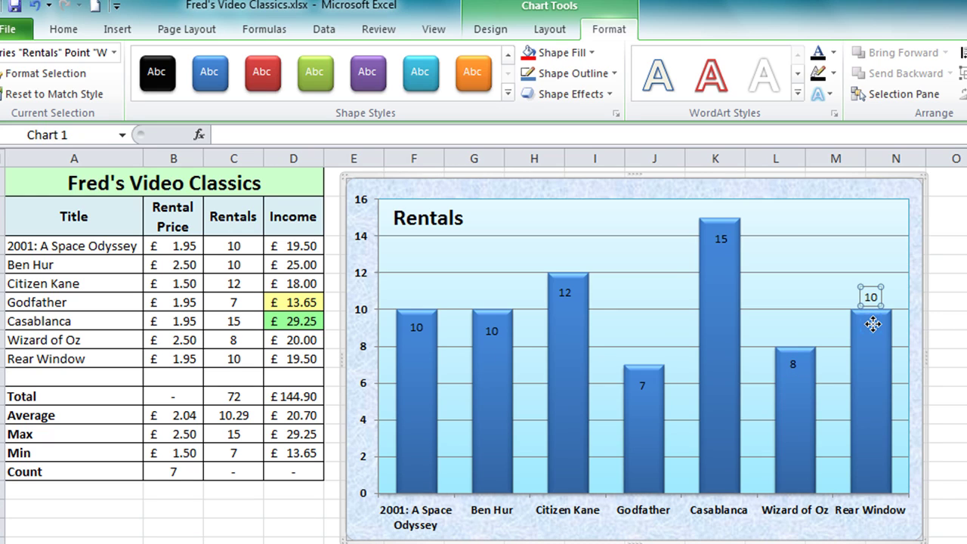
left_click_drag(872, 323, 873, 325)
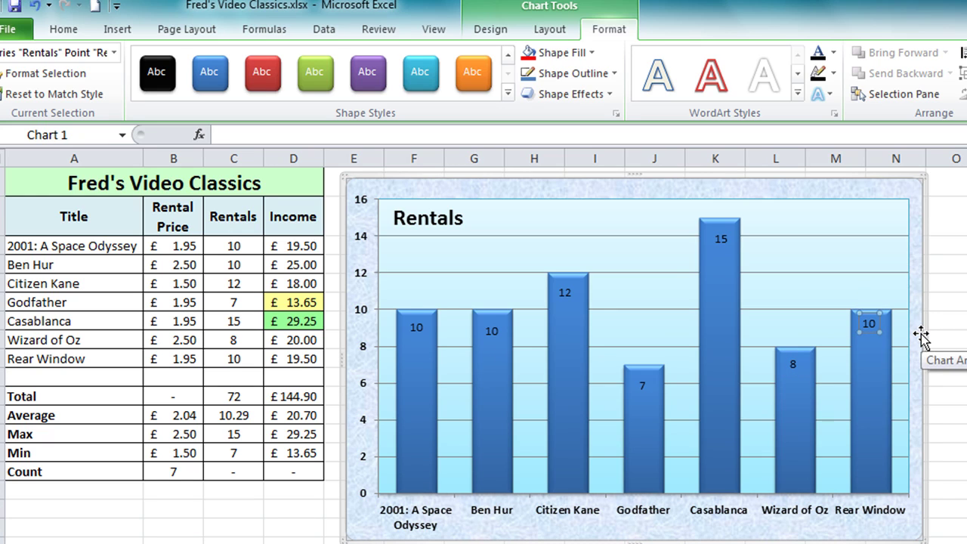
Step: Give all the Rentals data labels a yellow font colour and a red fill
left_click(837, 250)
left_click(869, 325)
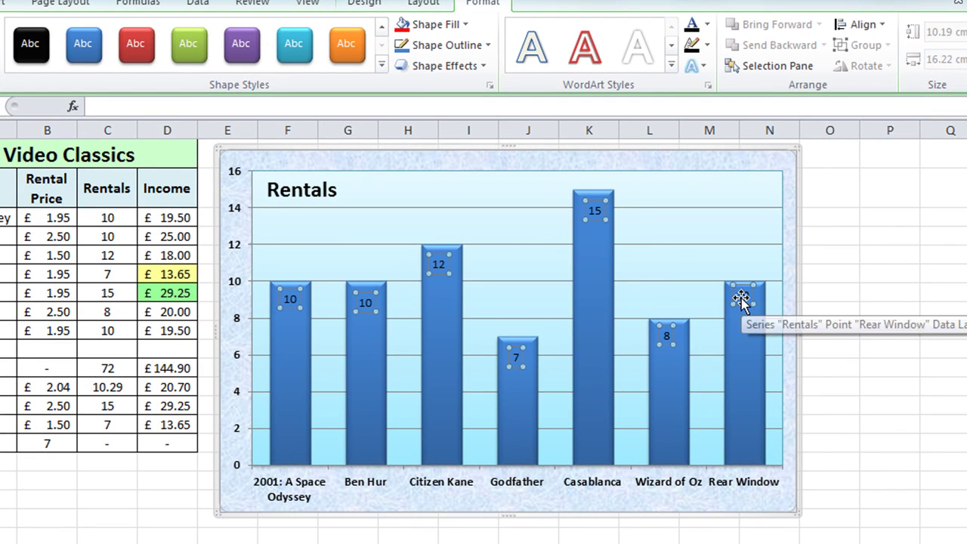
right_click(742, 303)
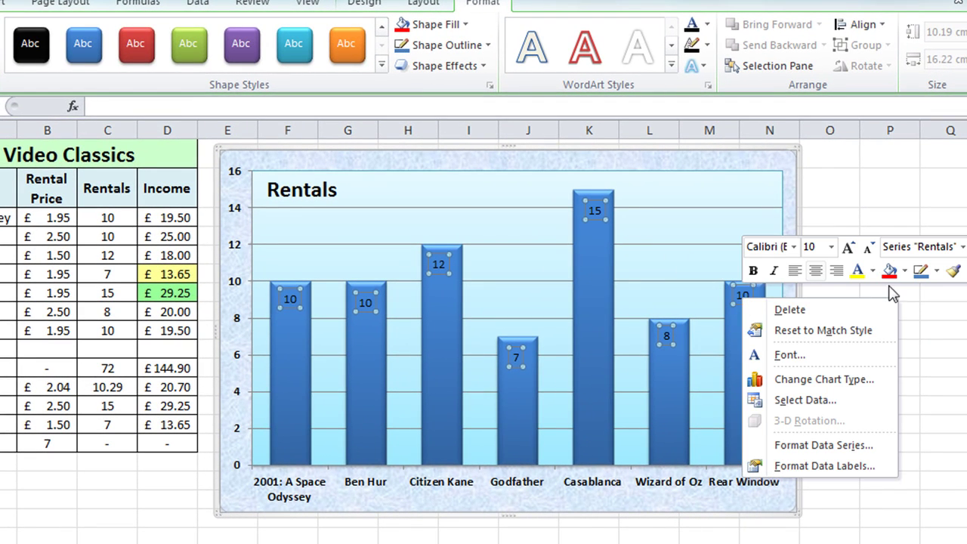
left_click(873, 270)
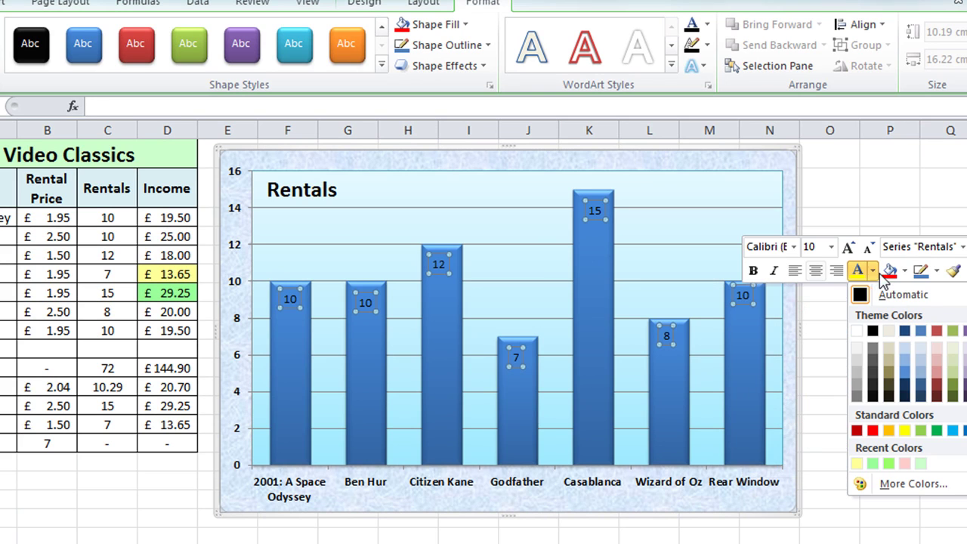
left_click(904, 431)
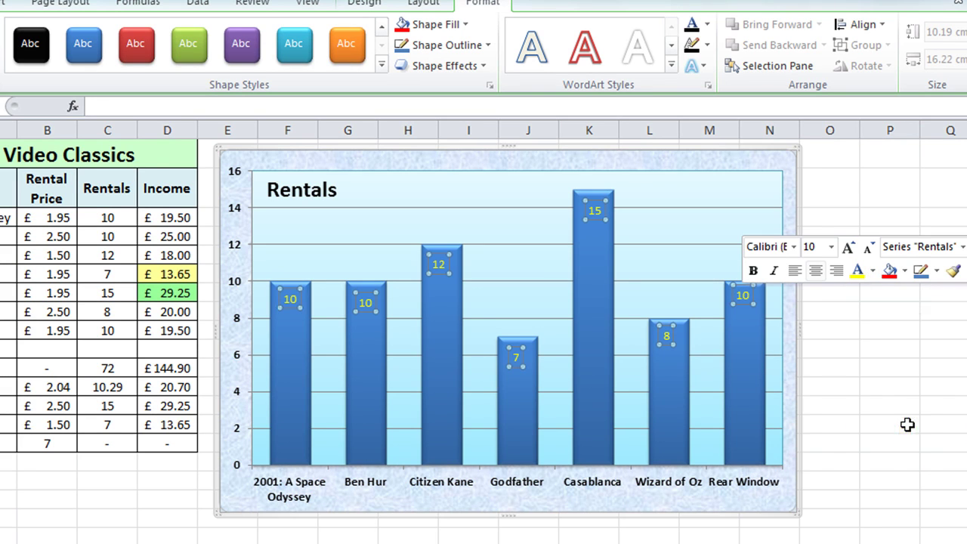
left_click(905, 270)
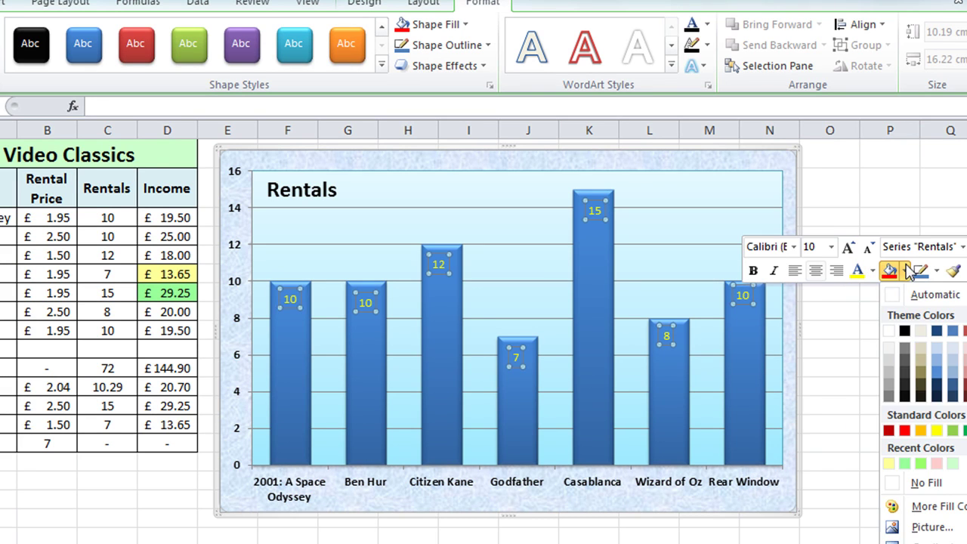
left_click(906, 431)
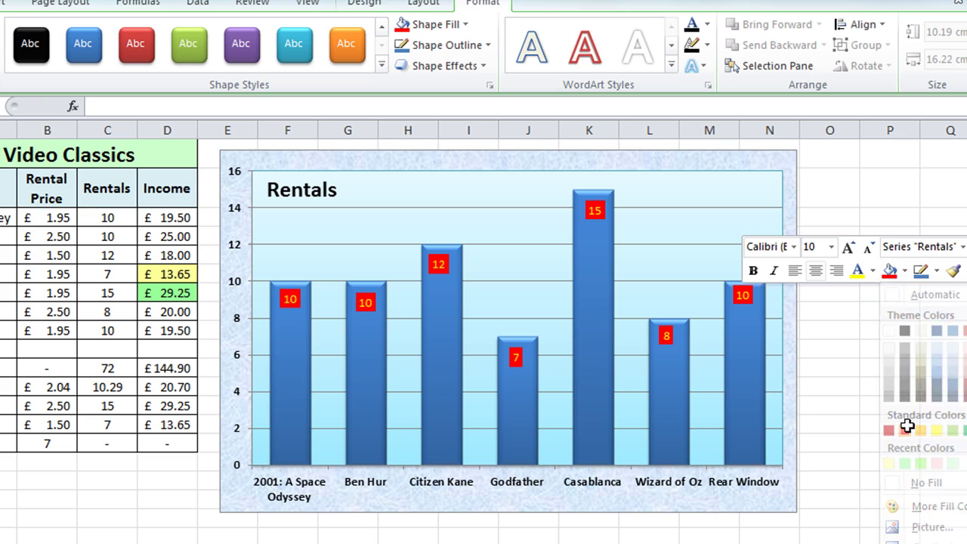
Step: Make the Rentals data labels bold and set their font size to 11
left_click(753, 271)
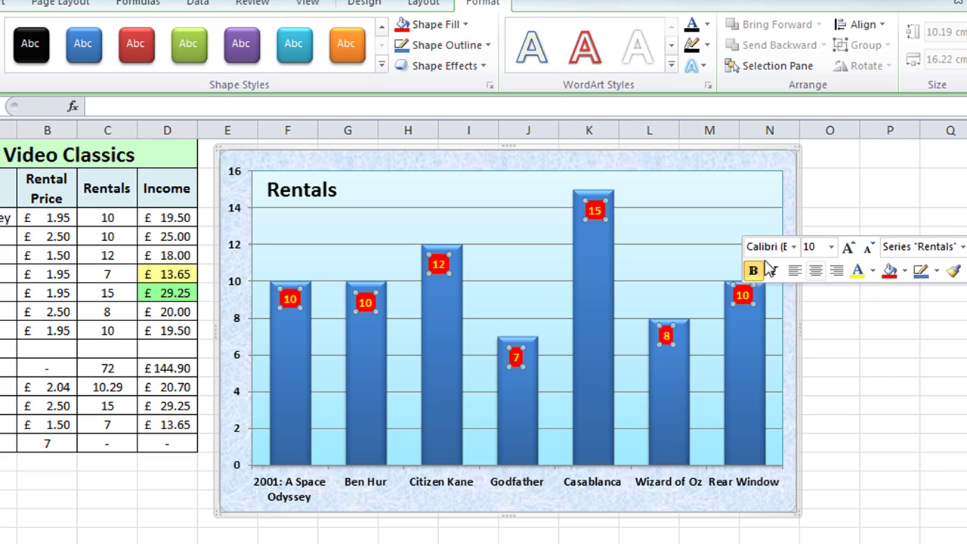
left_click(831, 247)
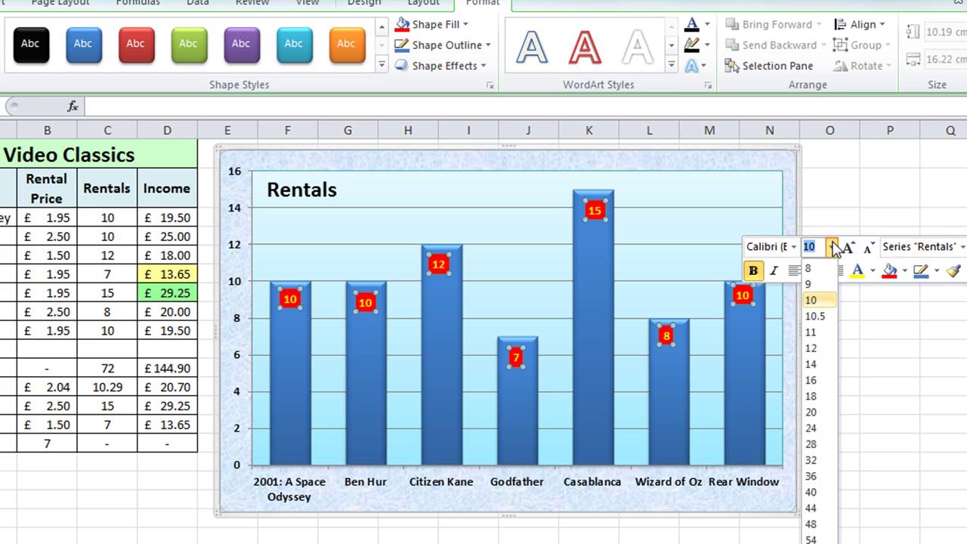
left_click(812, 332)
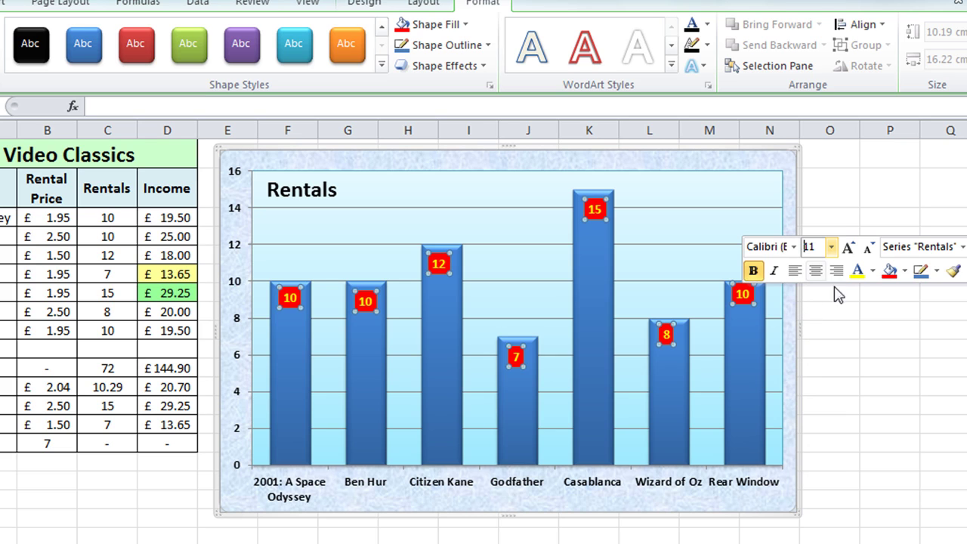
left_click(842, 184)
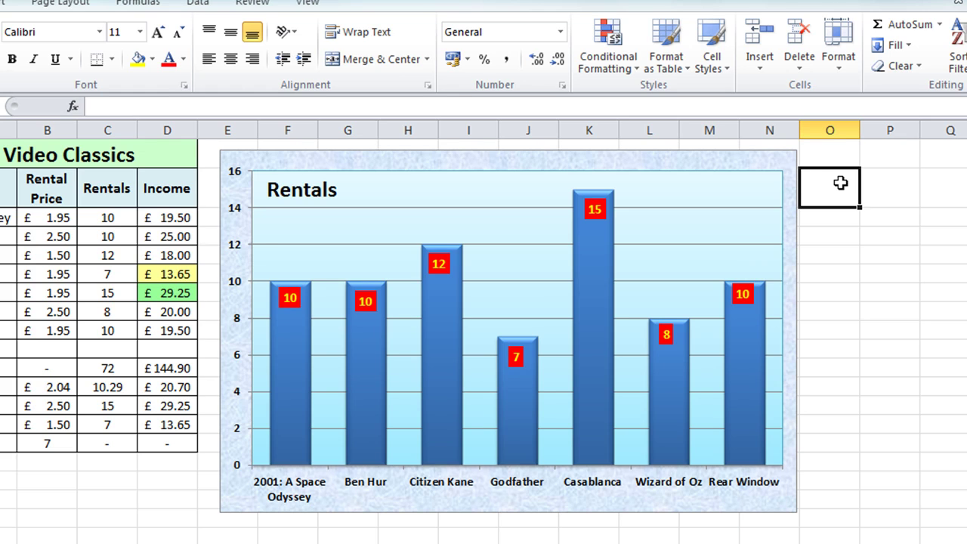
Step: Apply the blue-outlined WordArt style to the chart title Rentals and set its font size to 24
left_click(317, 193)
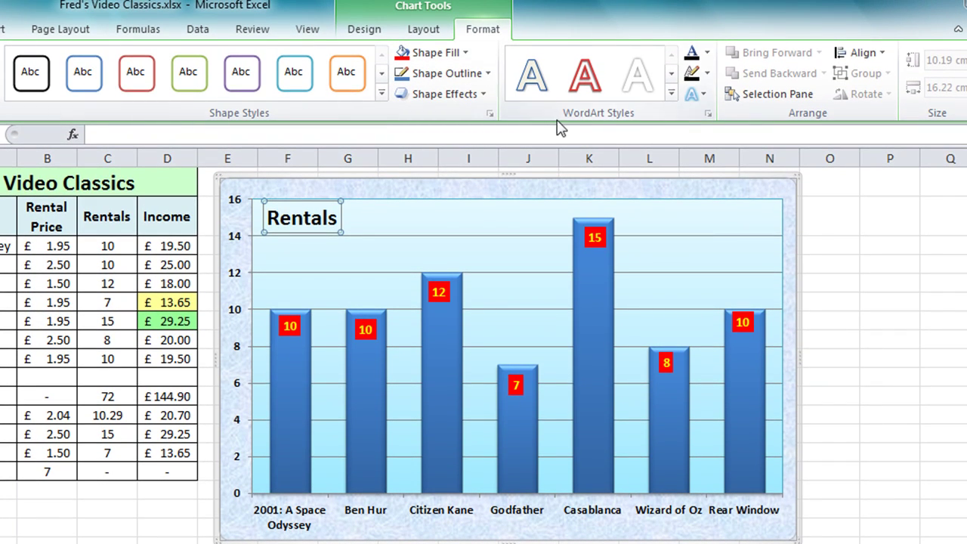
left_click(539, 80)
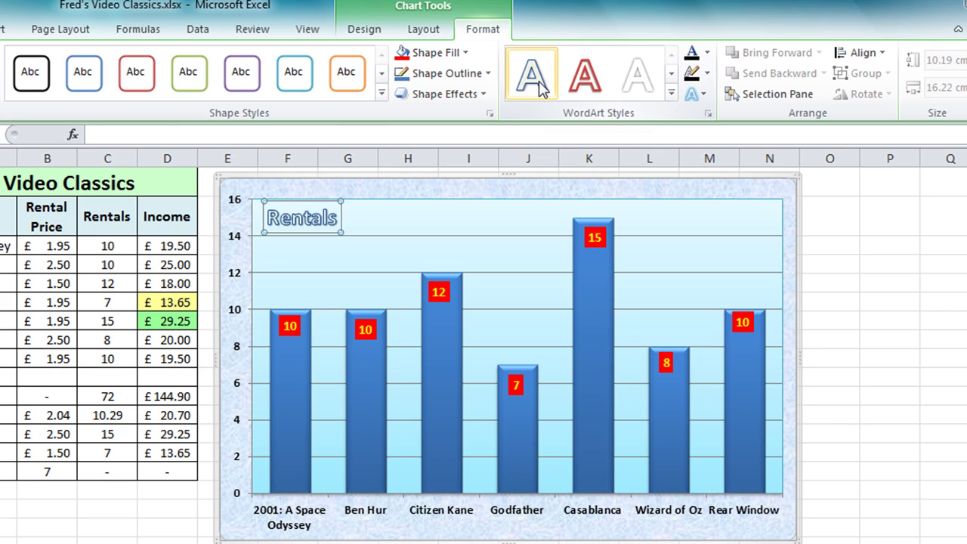
double_click(303, 225)
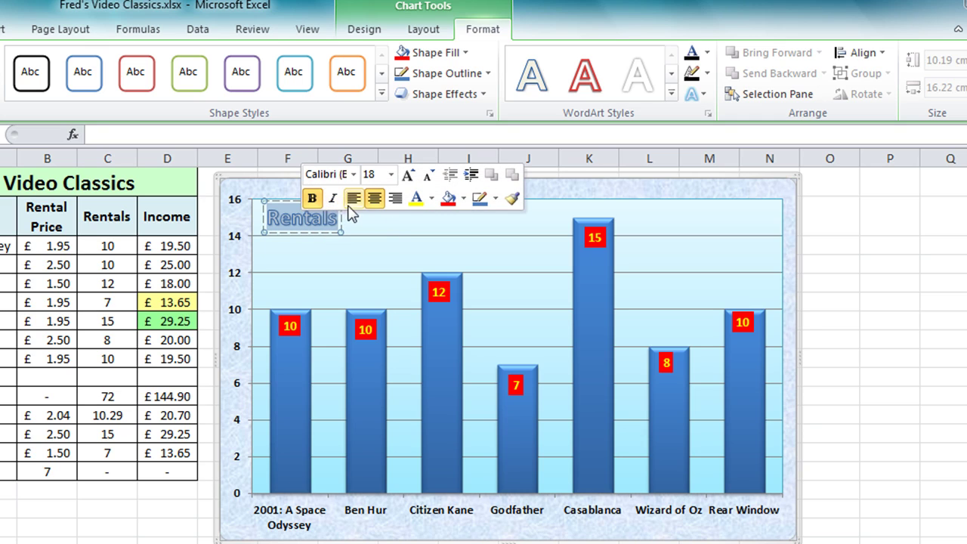
left_click(392, 175)
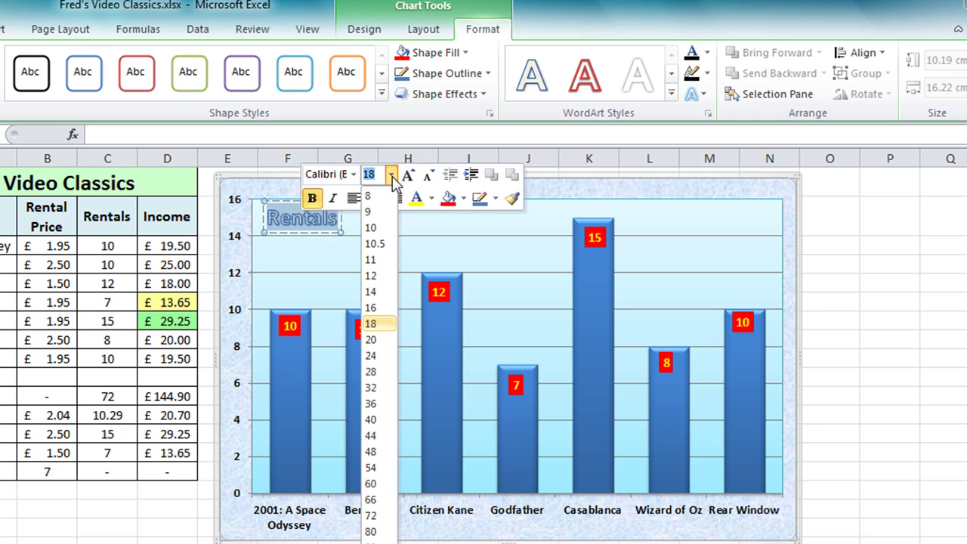
left_click(371, 355)
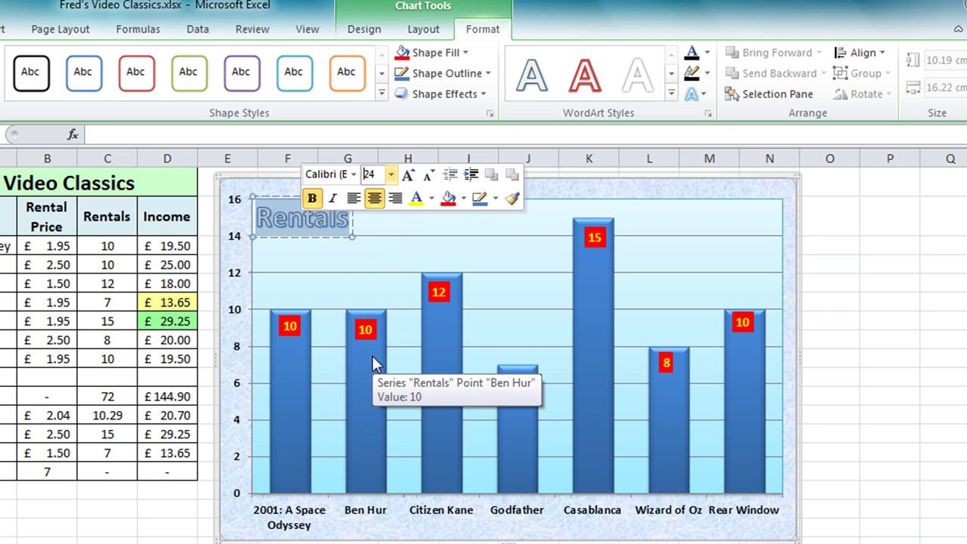
left_click(834, 286)
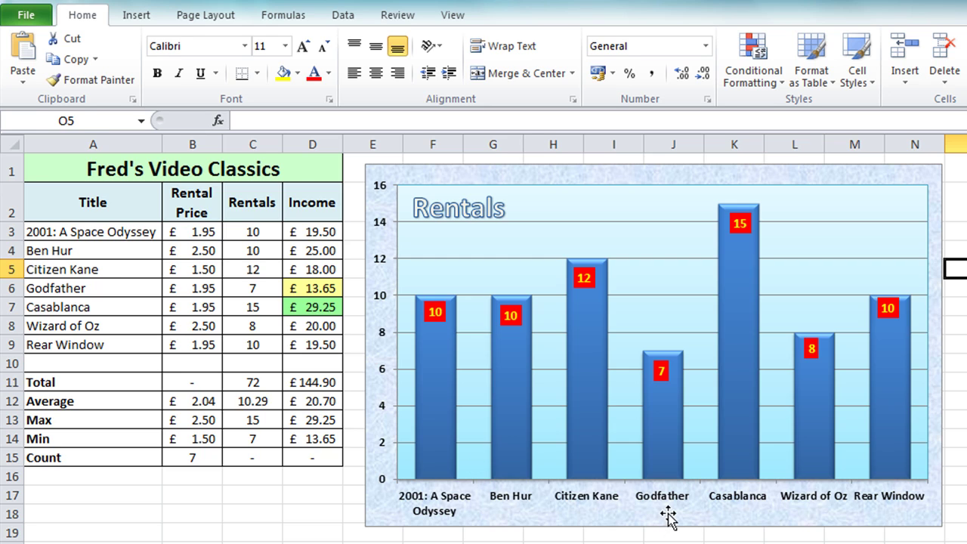
Step: Move the chart up against the table's right edge and shrink it to span about columns E to L and rows 1 to 16
left_click_drag(670, 513, 648, 505)
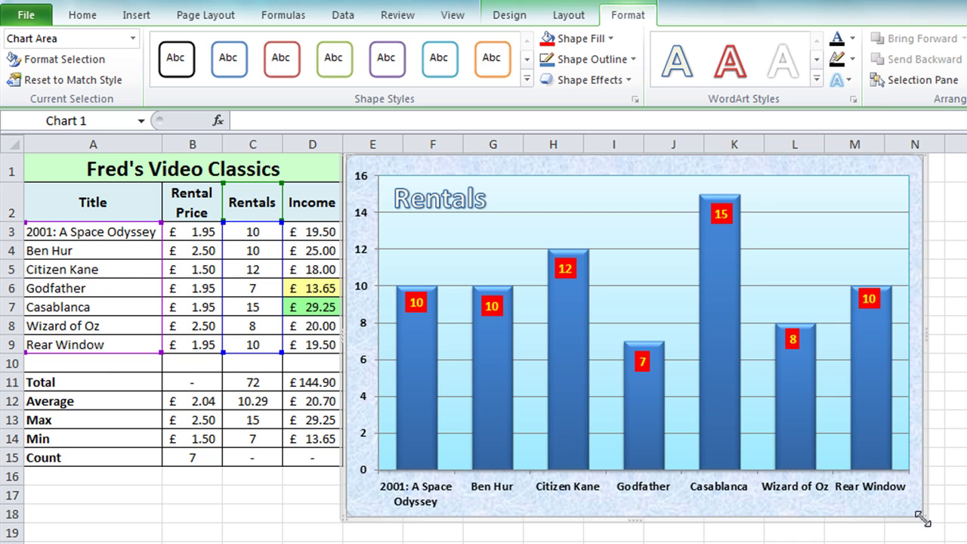
left_click_drag(923, 519, 847, 421)
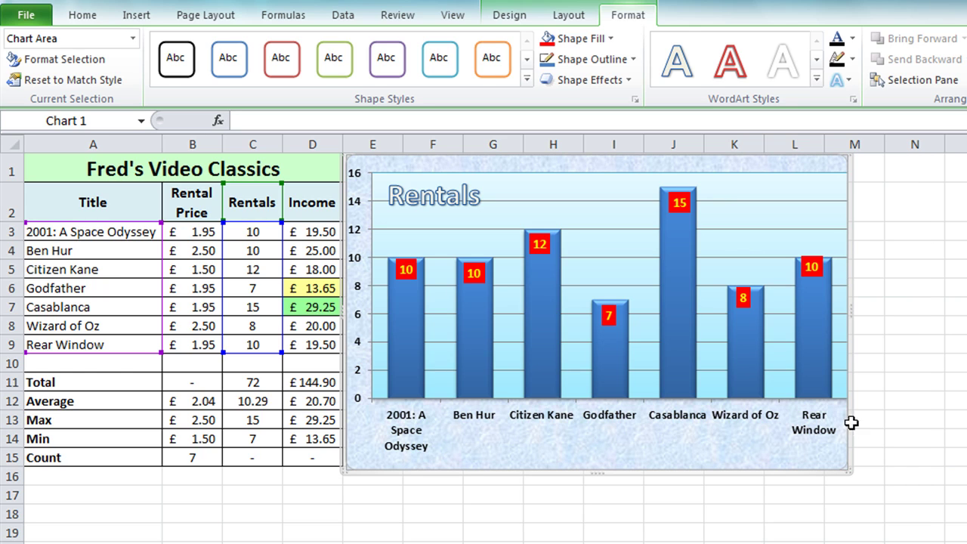
left_click(936, 417)
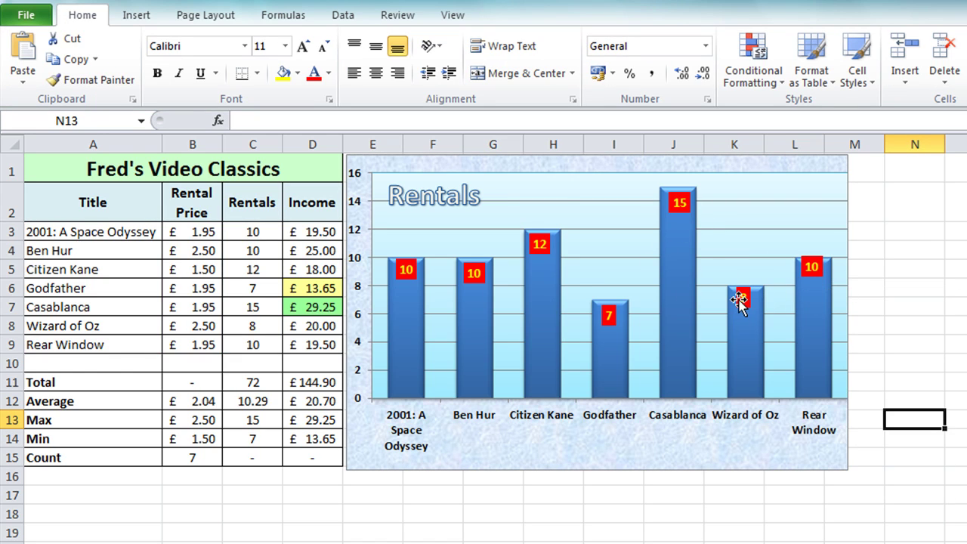
Step: Move the Rear Window data label slightly down so it sits inside its column
mouse_move(799, 292)
left_click(813, 268)
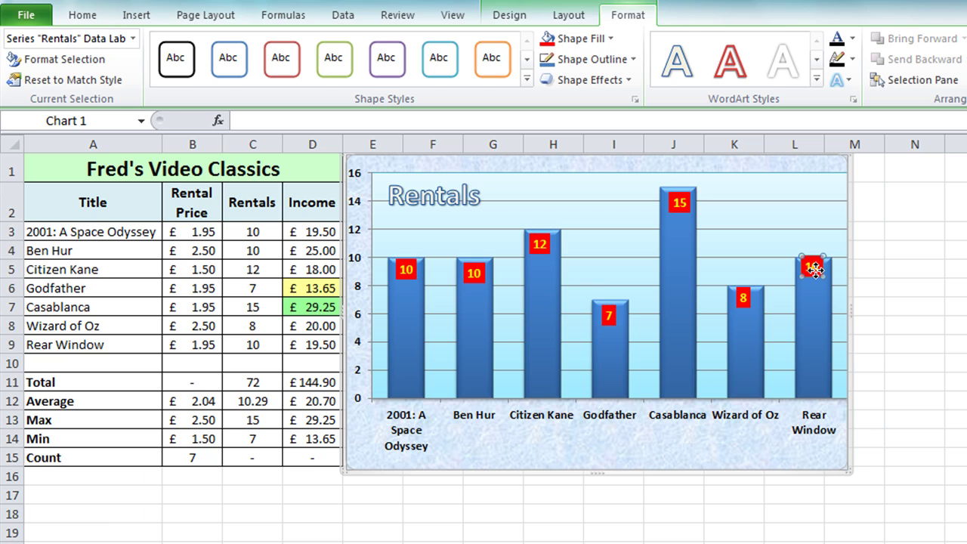
left_click(813, 272)
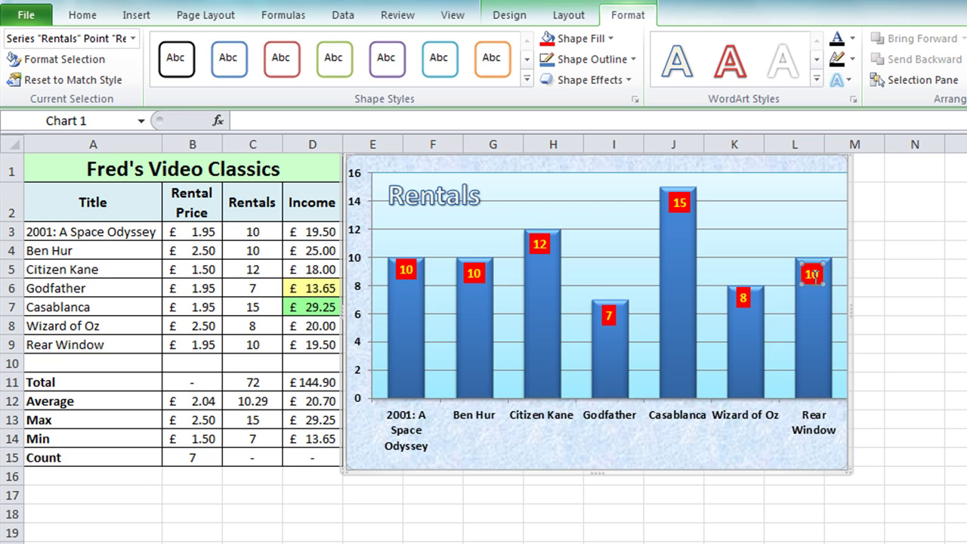
left_click(929, 276)
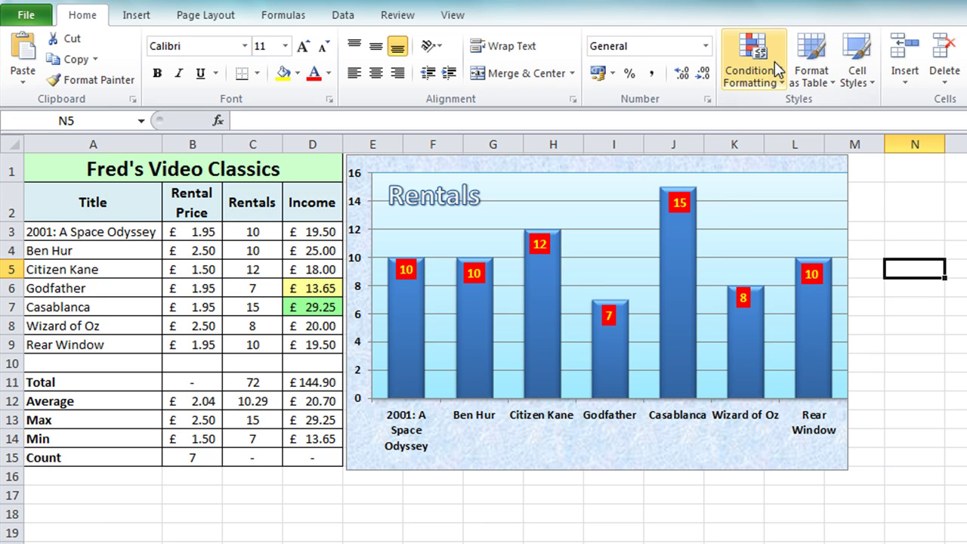
Step: Insert a default column chart from the ranges A2:A9 and C2:C9 and place it to the right, partly over the formatted chart
left_click_drag(106, 202, 133, 347)
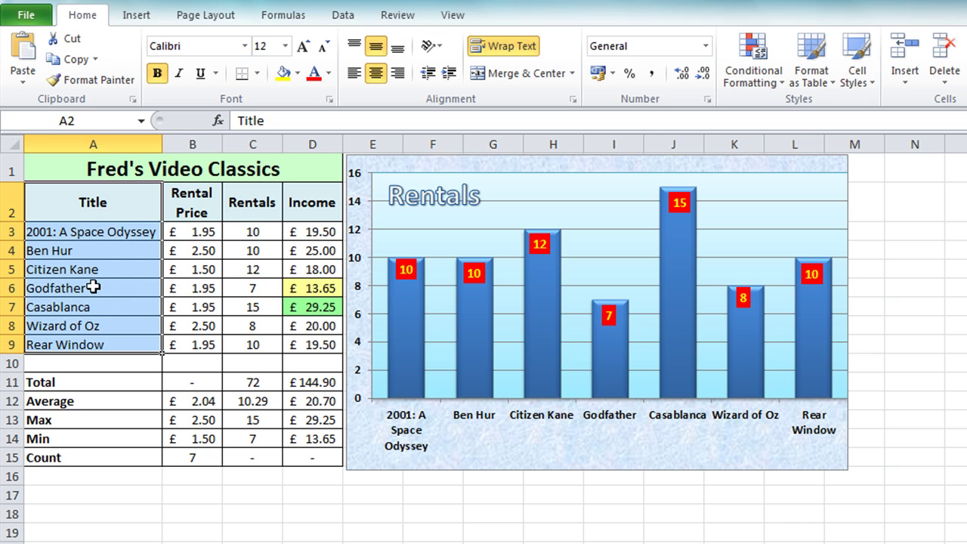
left_click_drag(270, 202, 256, 345)
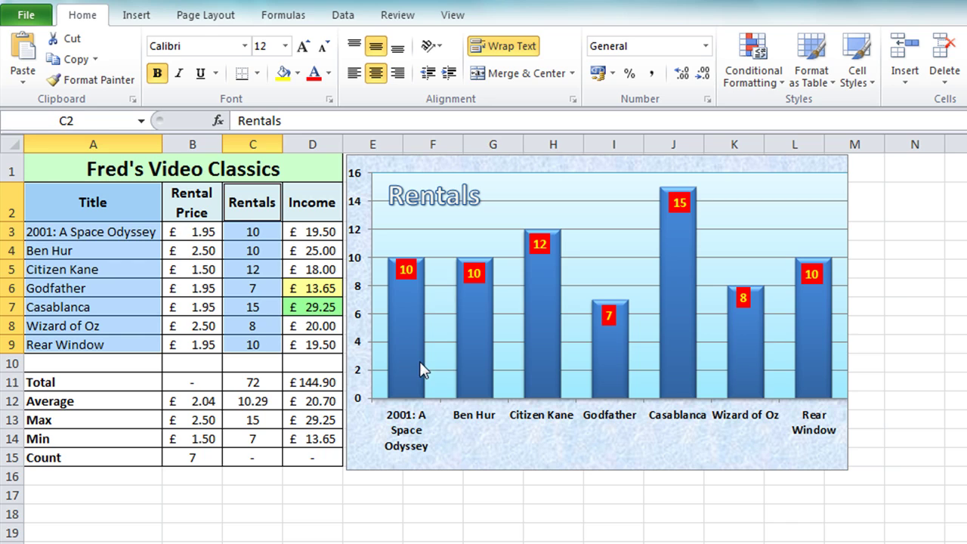
mouse_move(422, 368)
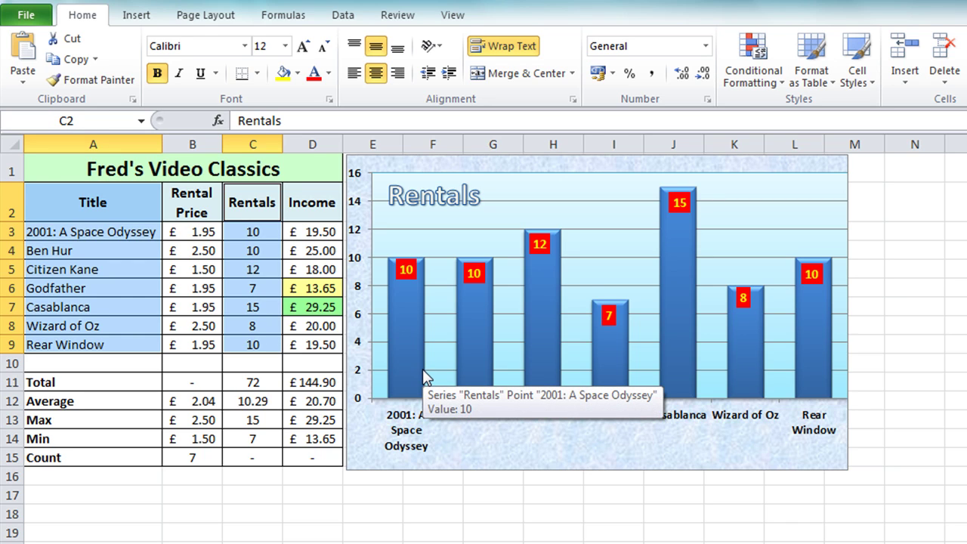
key("alt+F1")
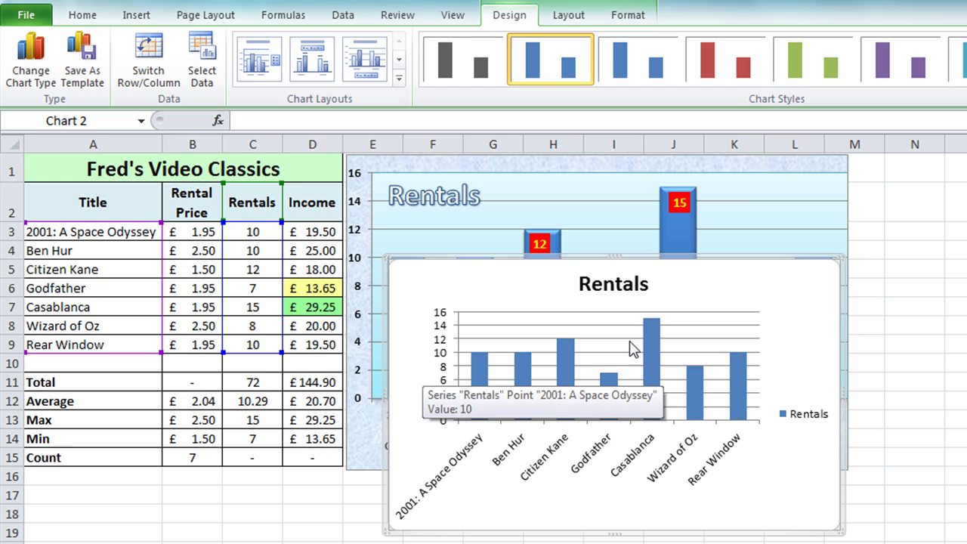
left_click_drag(691, 274, 808, 166)
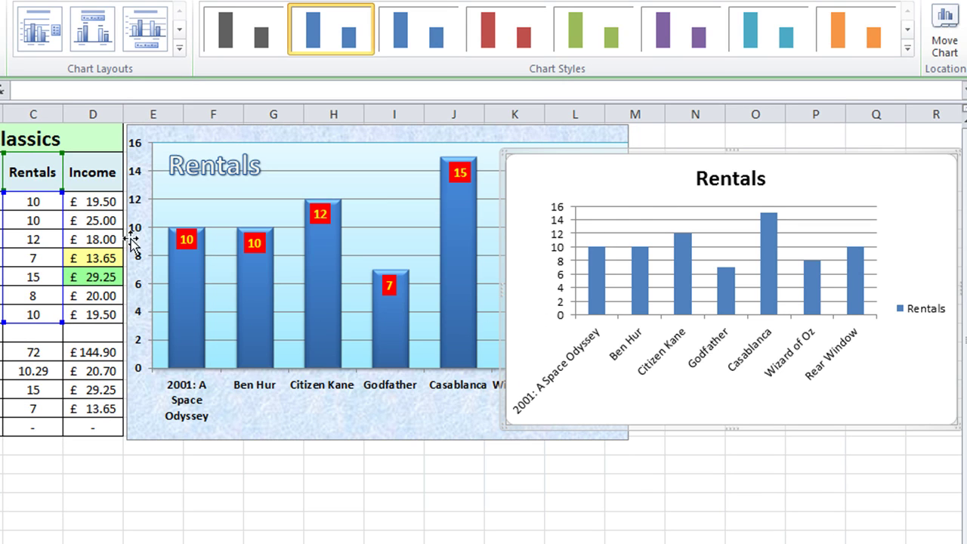
Step: Delete the plain second Rentals chart and select the table heading in cell A1
mouse_move(452, 320)
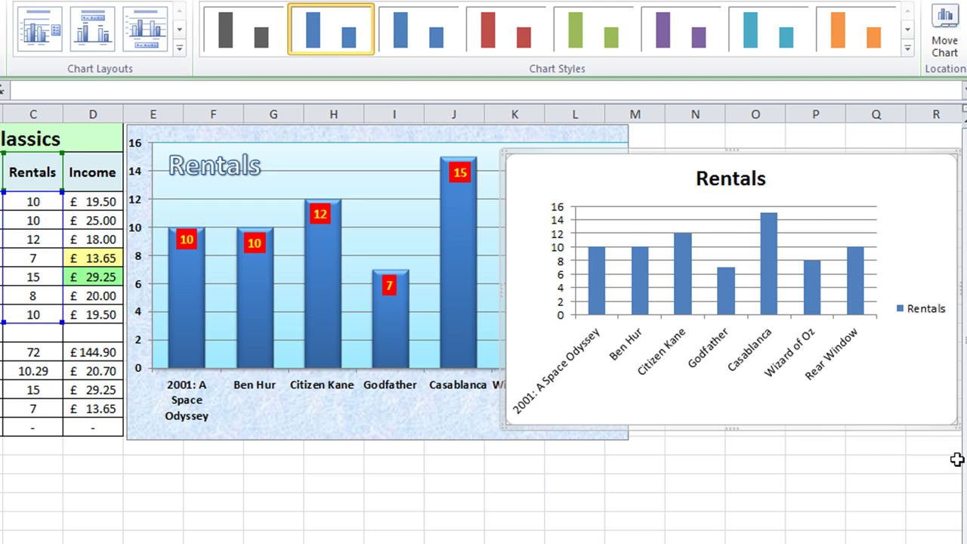
key("Delete")
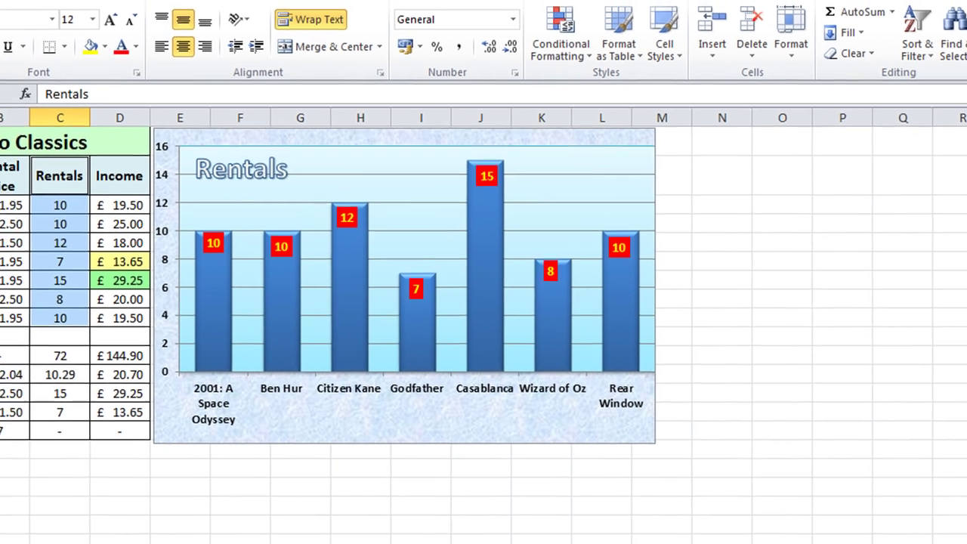
left_click(15, 139)
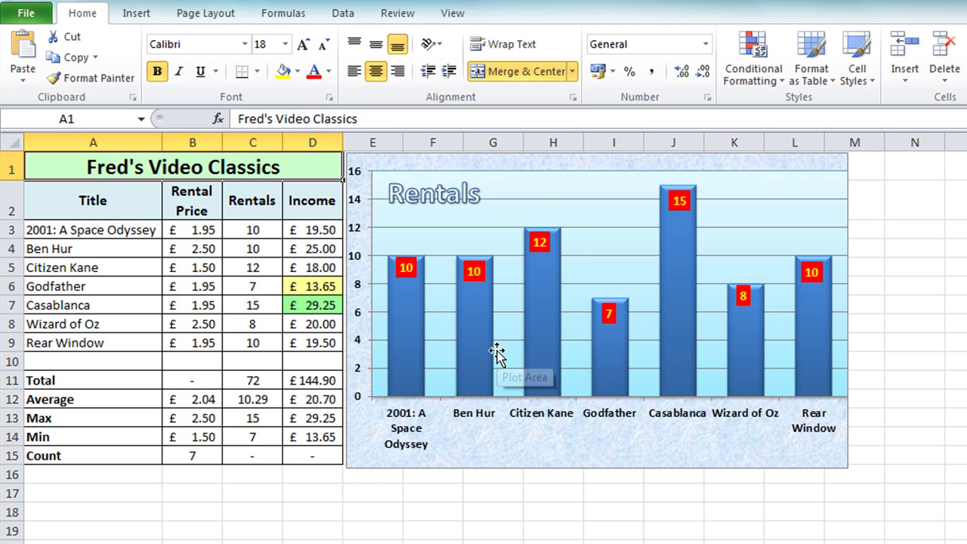
Step: Preview how the selected Rentals chart prints on its own, and return to the worksheet with cell A1 selected
left_click(586, 467)
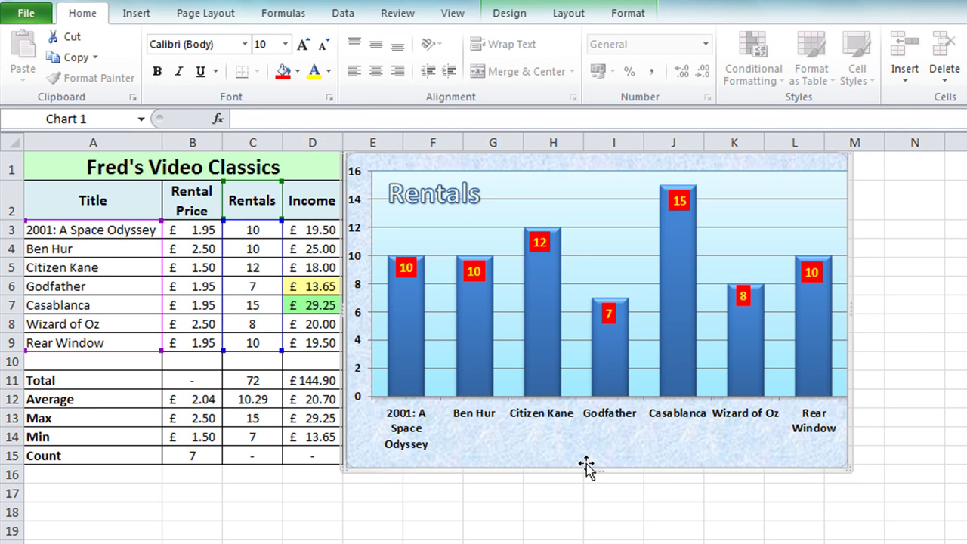
left_click(27, 13)
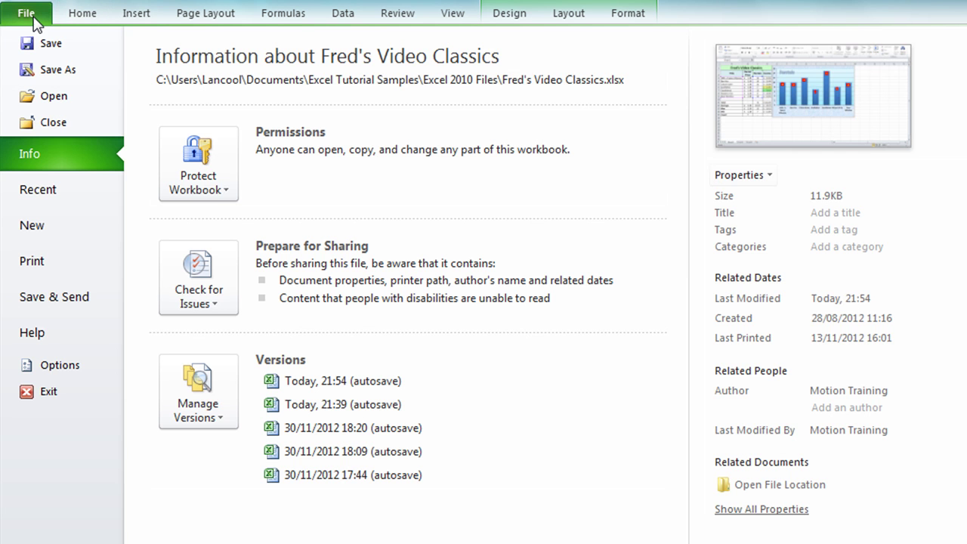
left_click(34, 259)
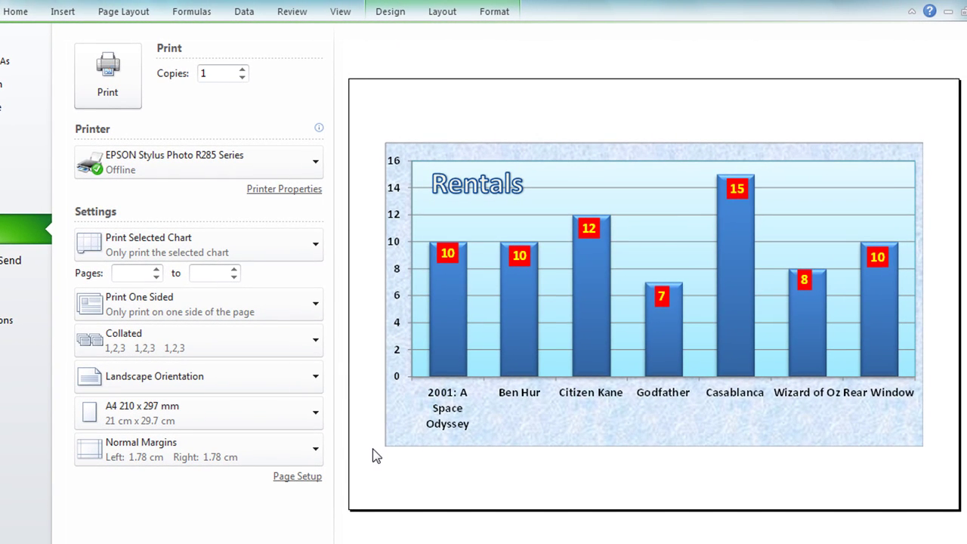
key("Escape")
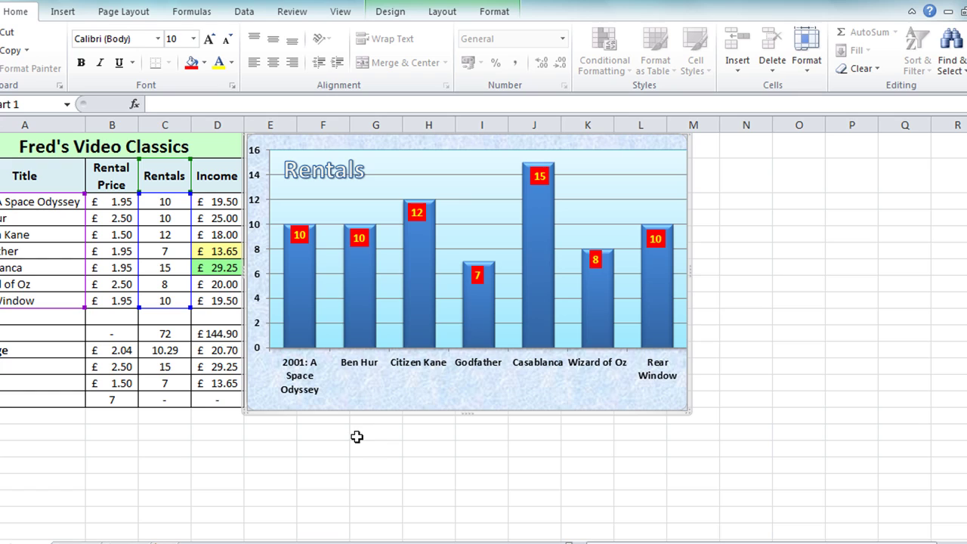
left_click(93, 150)
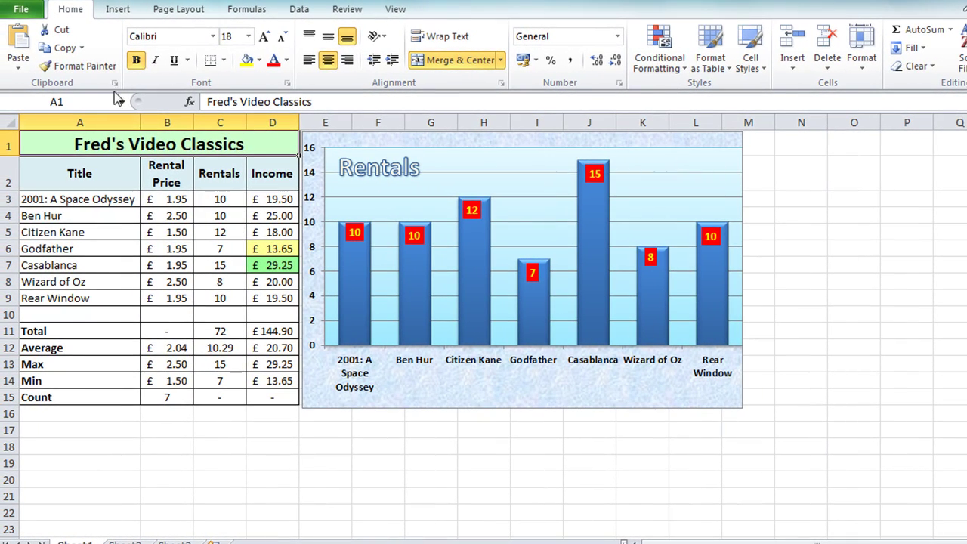
Step: In the sheet's print page setup, choose landscape orientation and scale the printout to fit 1 page wide by 1 tall
left_click(27, 10)
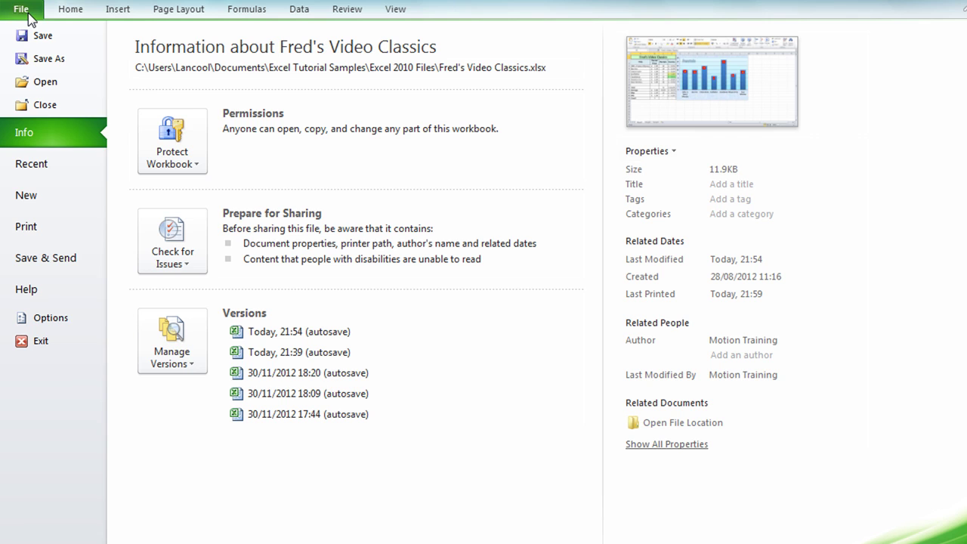
left_click(26, 228)
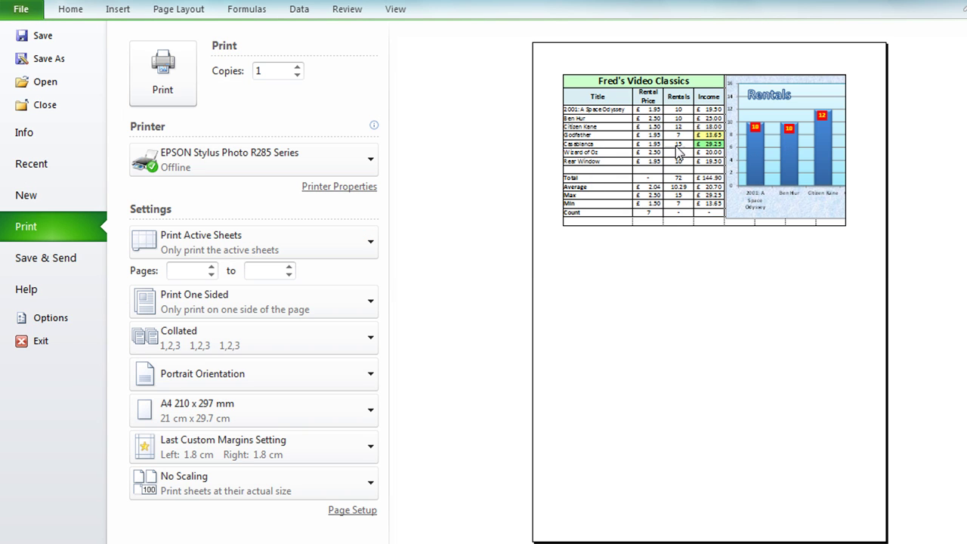
left_click(355, 511)
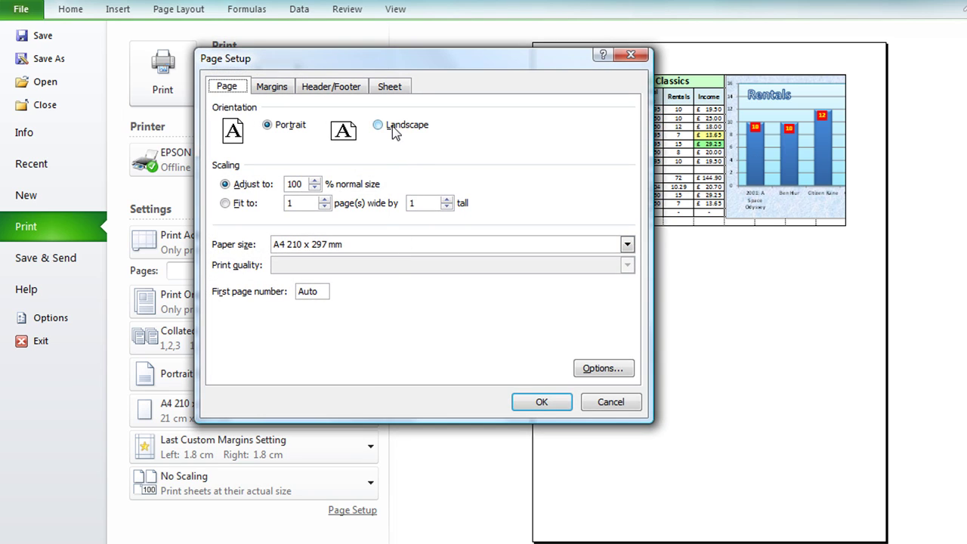
left_click(393, 125)
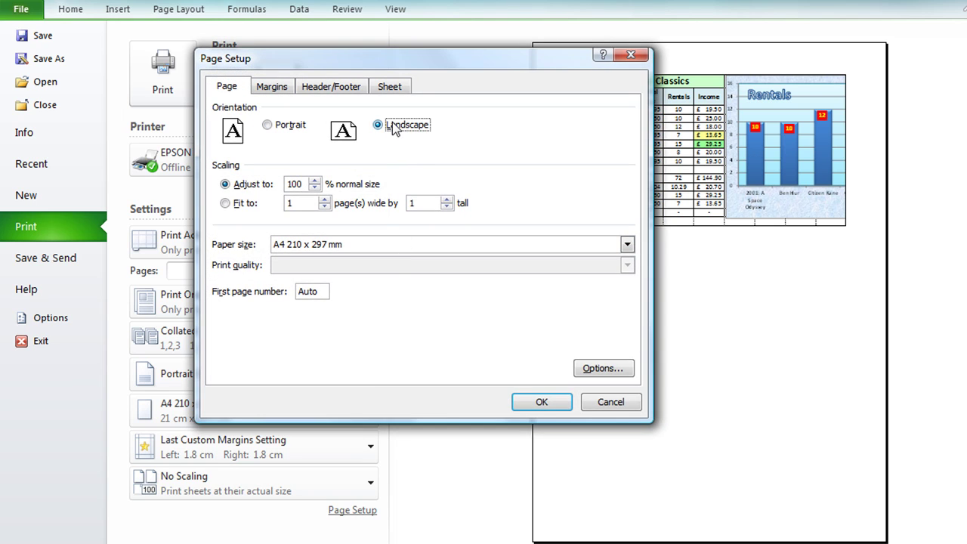
left_click(239, 208)
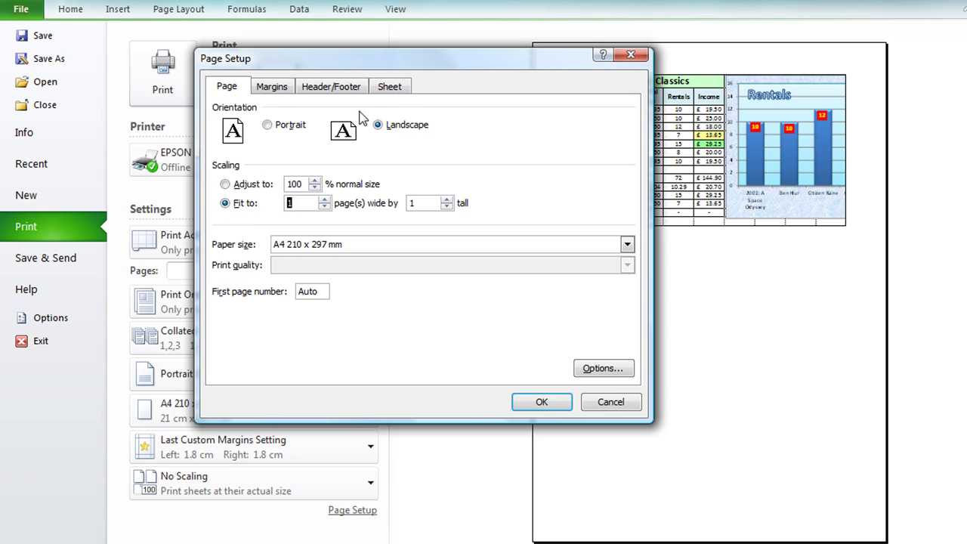
Step: Turn off gridline printing, apply the page setup to preview the table with its chart, and return to the worksheet
left_click(395, 87)
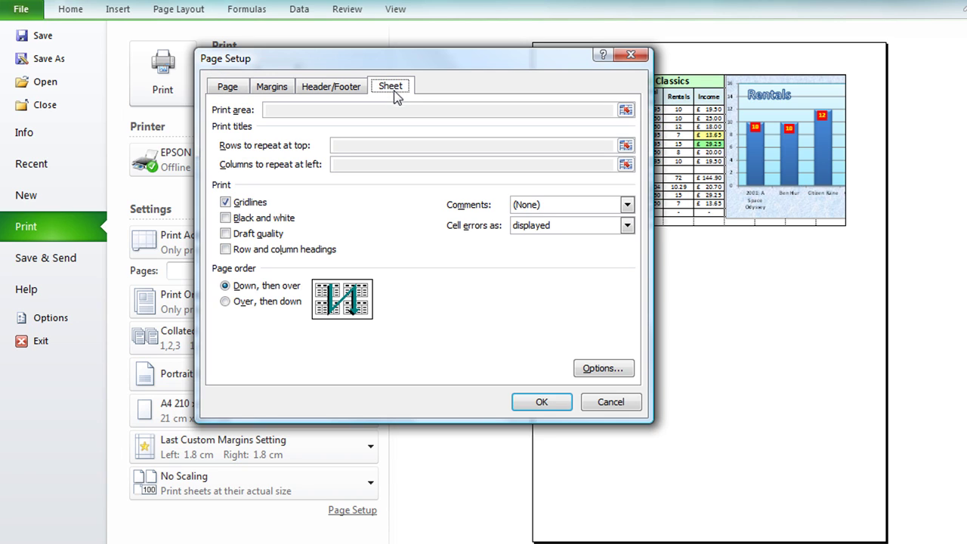
left_click(225, 203)
left_click(226, 204)
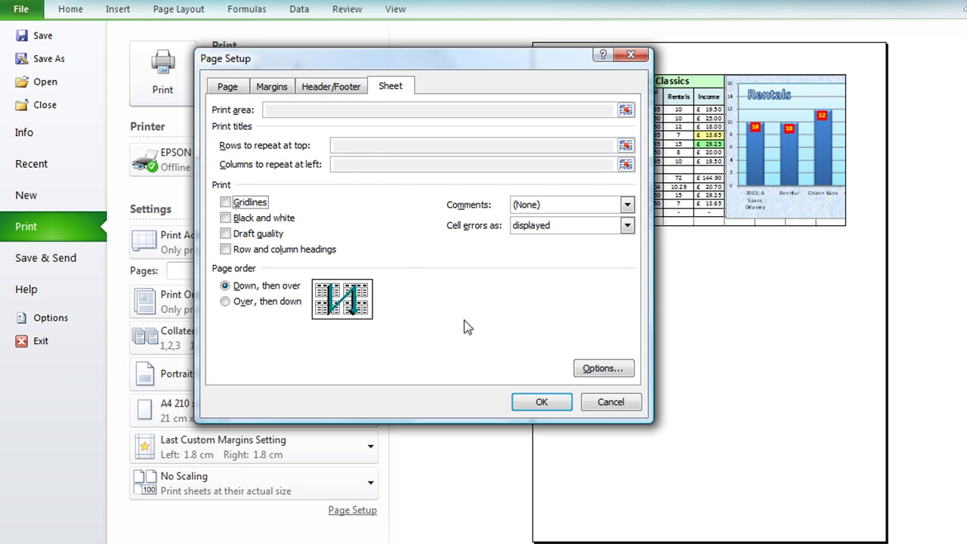
left_click(541, 406)
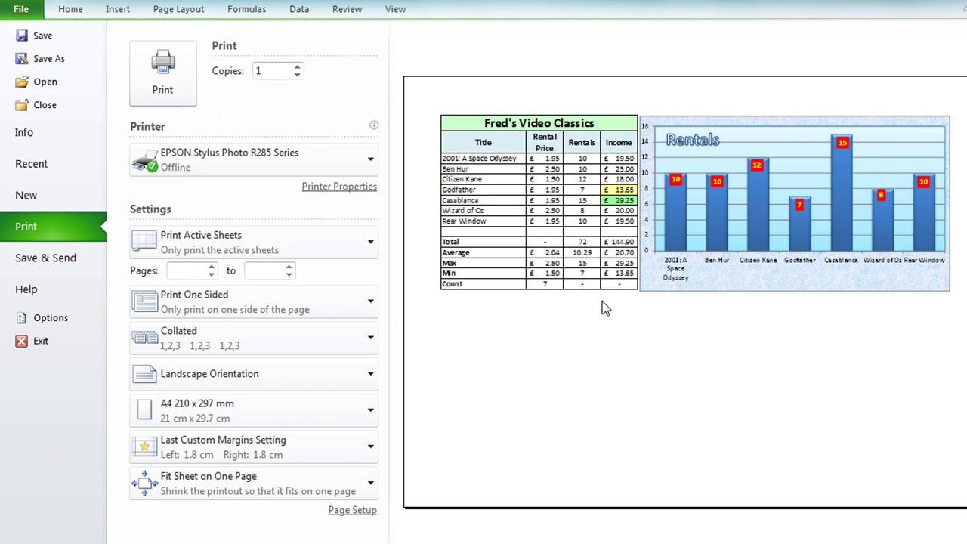
key("Escape")
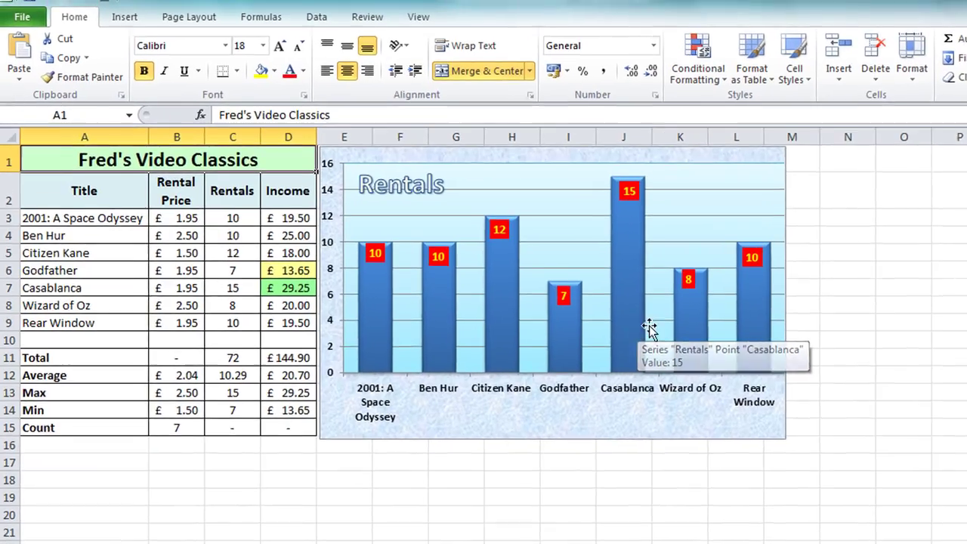